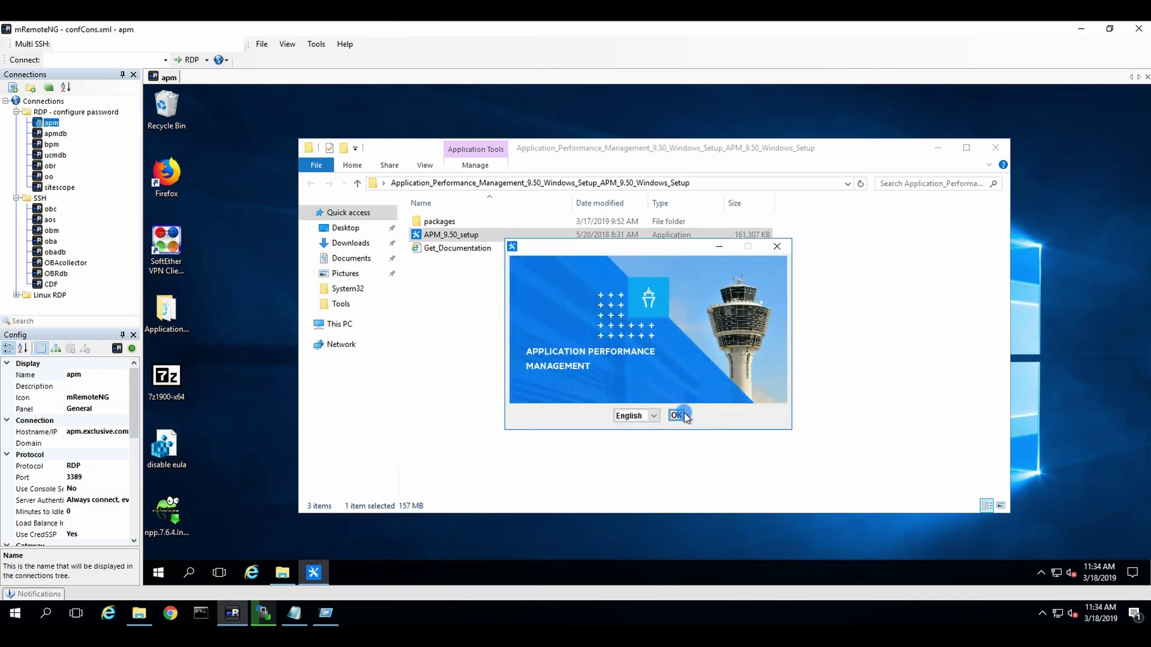
# Confirm English as the language for the APM 9.50 setup and wait for the Introduction page
pyautogui.click(676, 416)
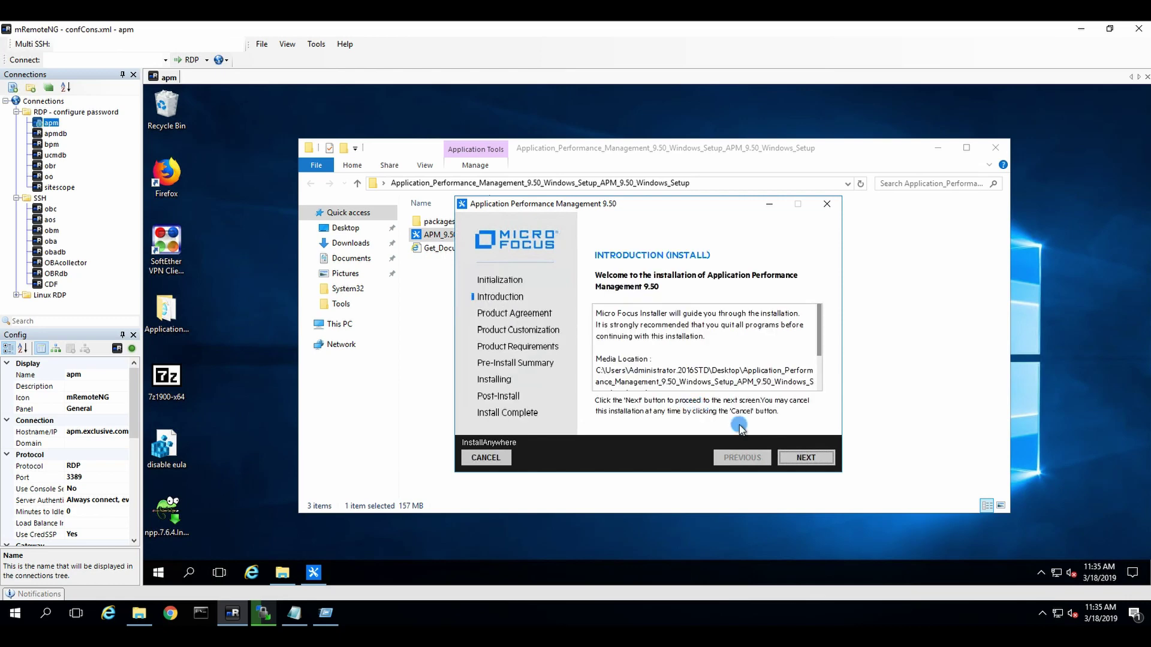
# Accept the license terms, keep Typical Installation and the default folders, then start requirement checks
pyautogui.click(805, 458)
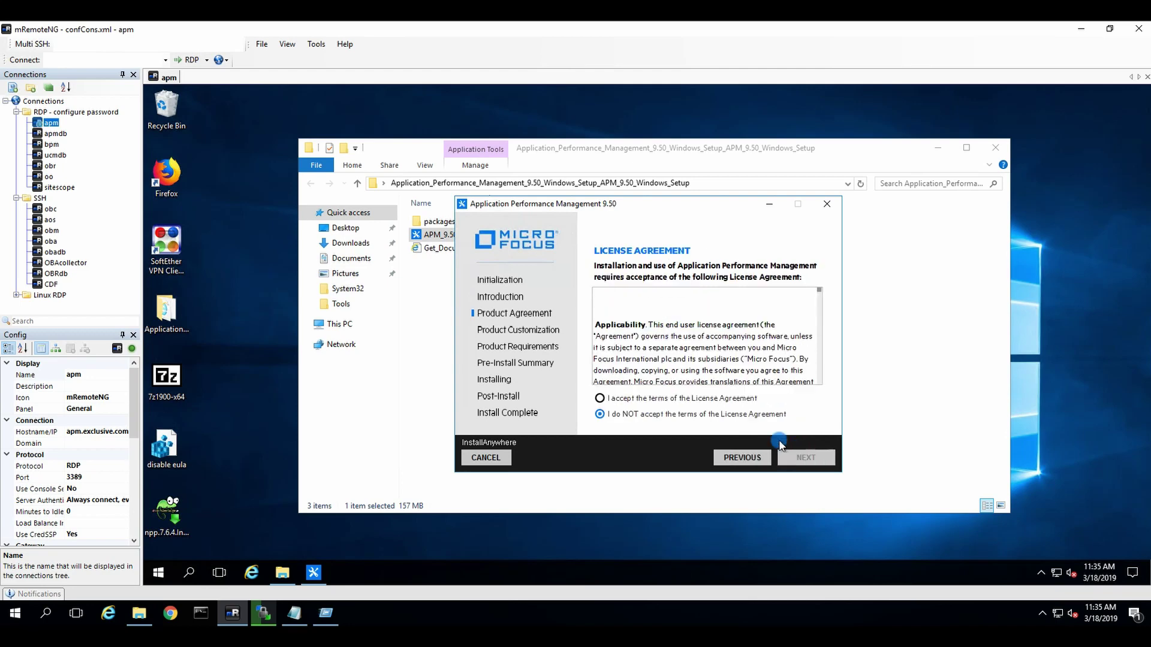
pyautogui.click(706, 400)
pyautogui.click(812, 458)
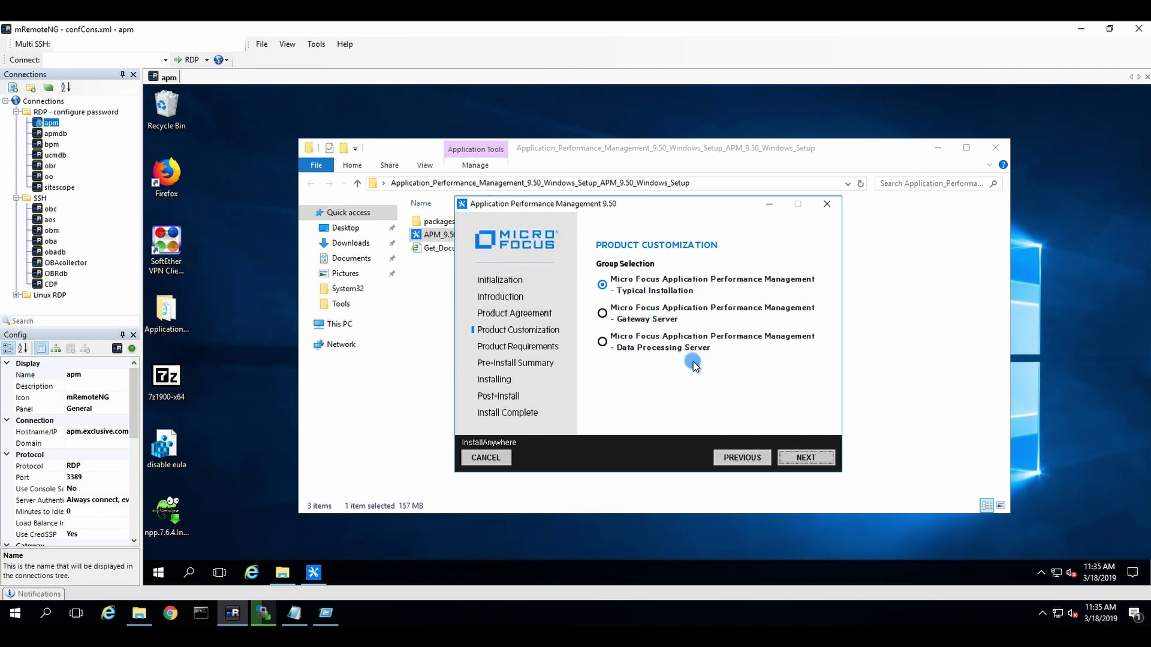
pyautogui.click(803, 458)
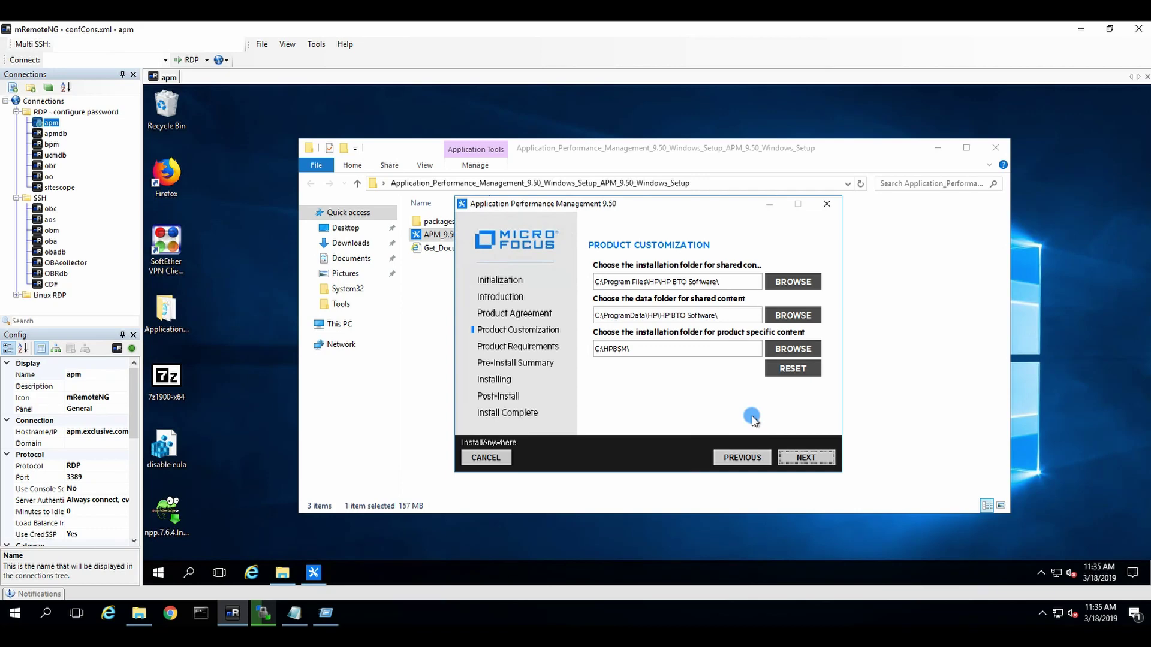
pyautogui.click(805, 458)
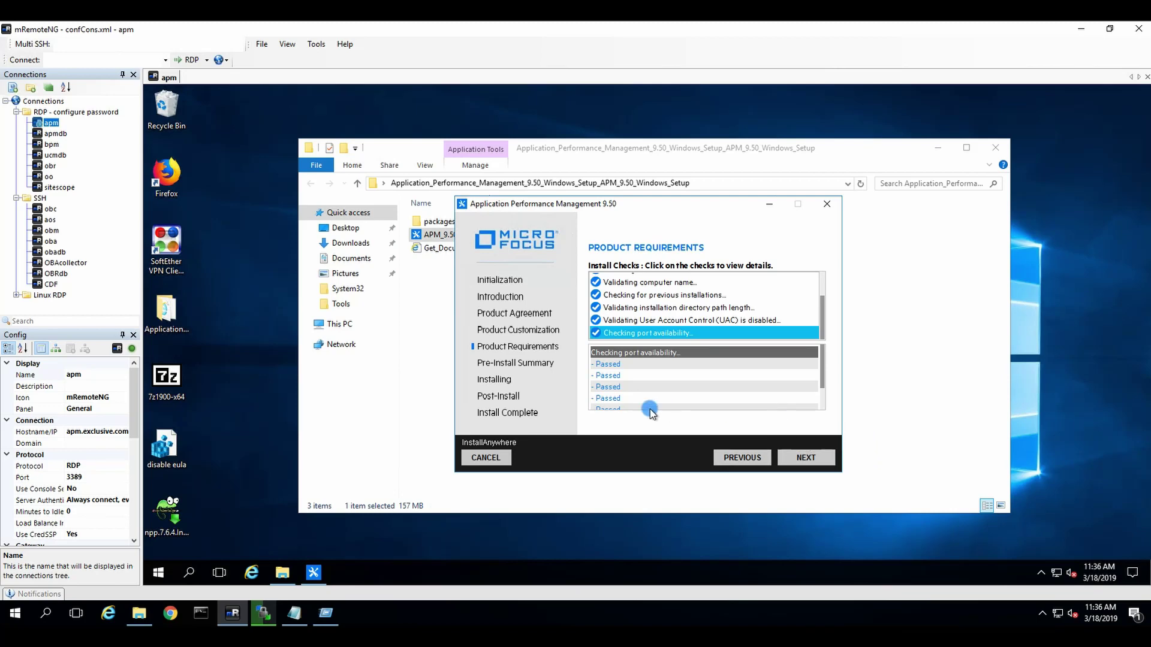
# Move past Product Requirements and launch the install from the Pre-Install Summary
pyautogui.click(806, 458)
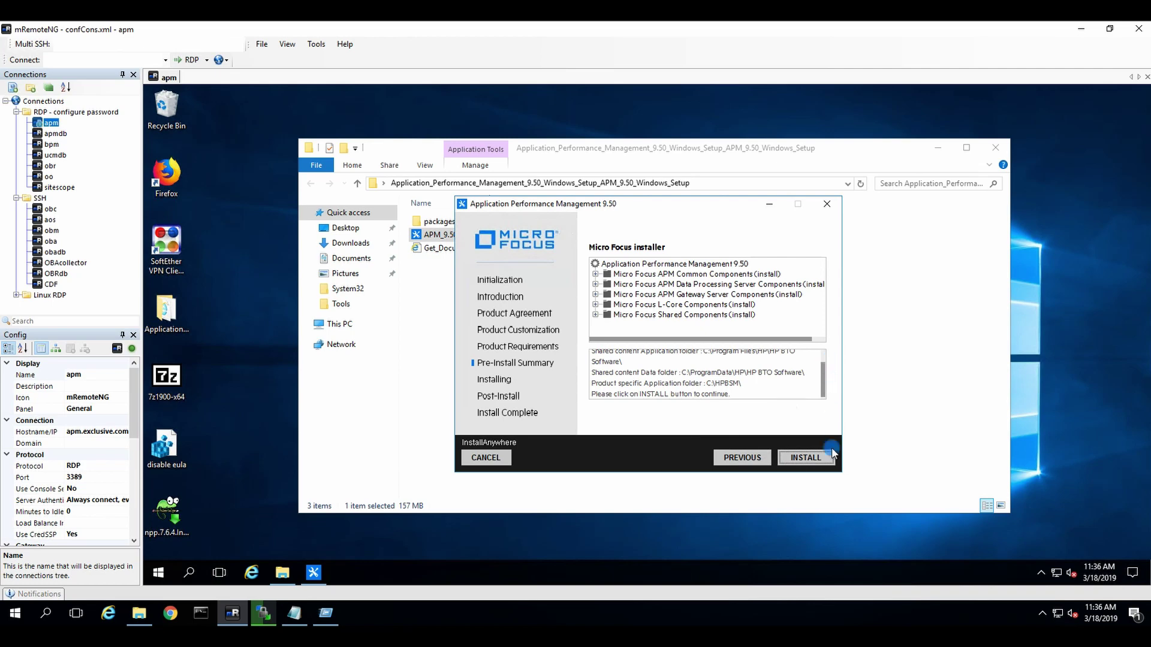
pyautogui.click(816, 458)
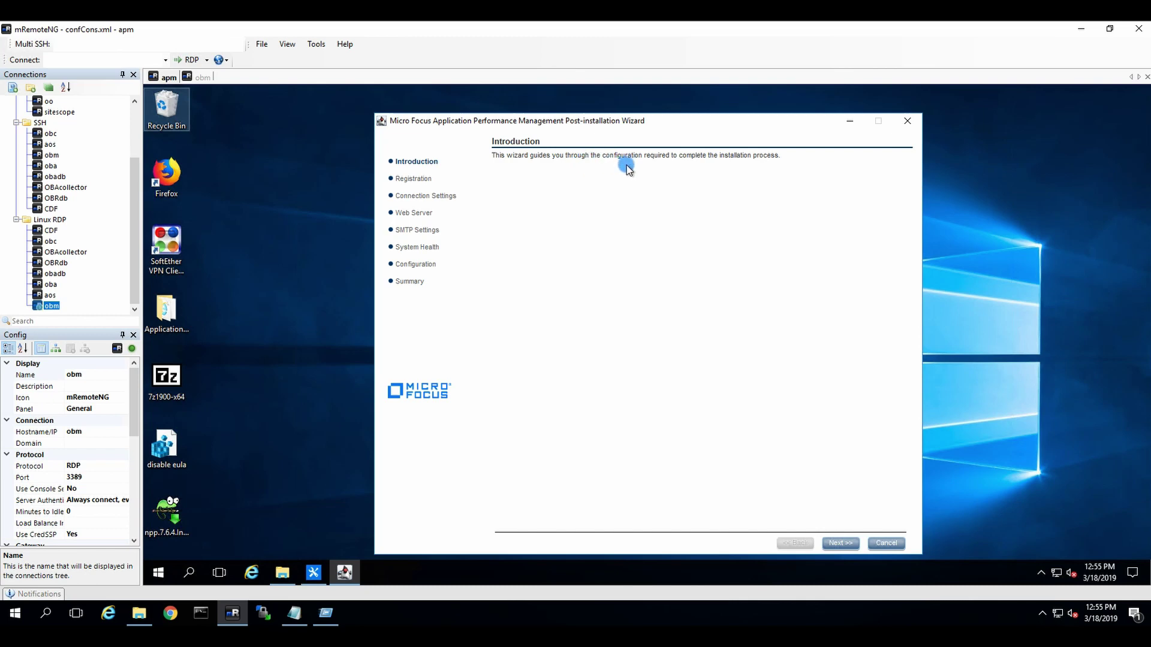
# Fill in registration with company Microfocus and maintenance number 123, then go to Connection Settings
pyautogui.click(840, 542)
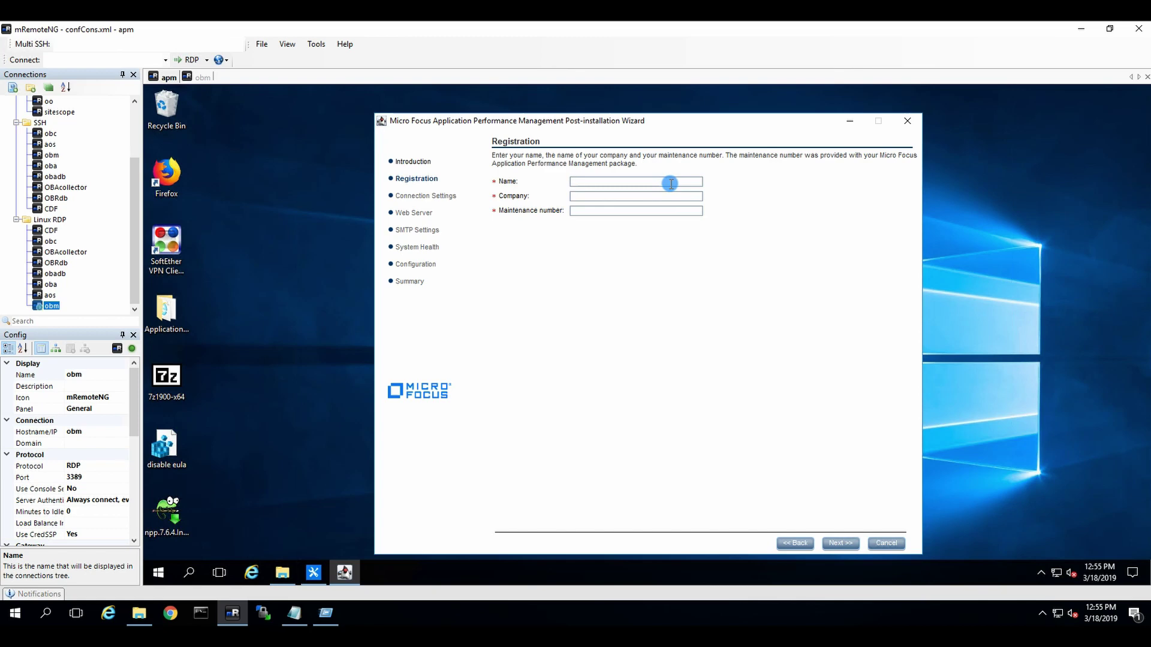
pyautogui.write('Aleksey')
pyautogui.write('Microfocus')
pyautogui.press('Tab')
pyautogui.write('123')
pyautogui.click(841, 544)
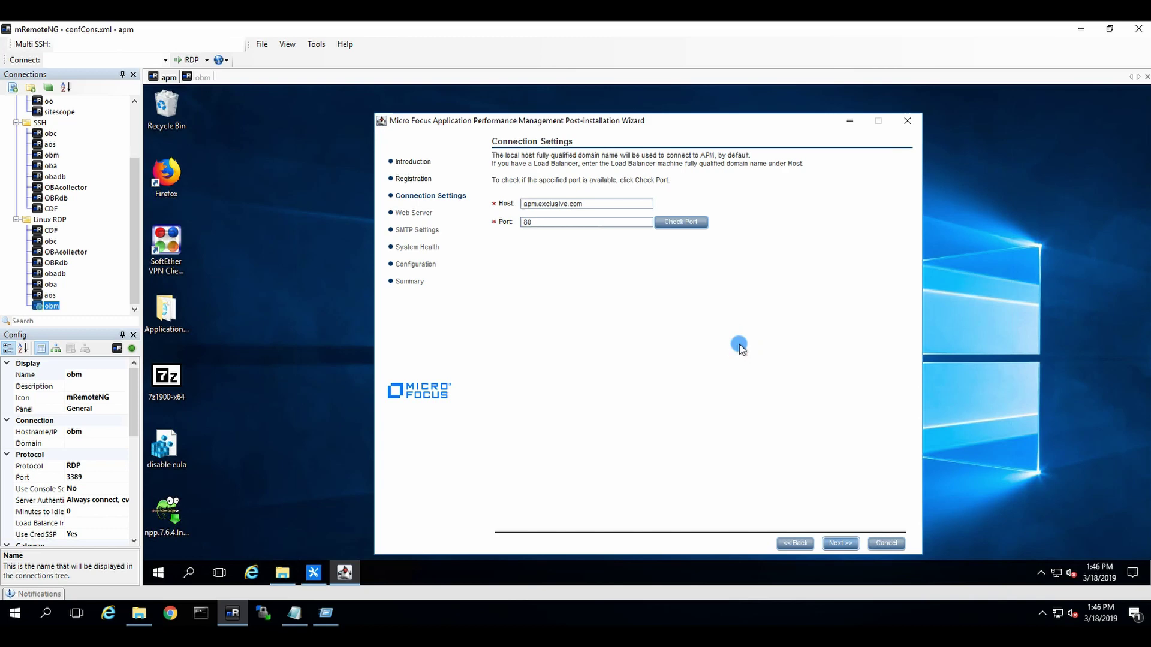
pyautogui.click(601, 223)
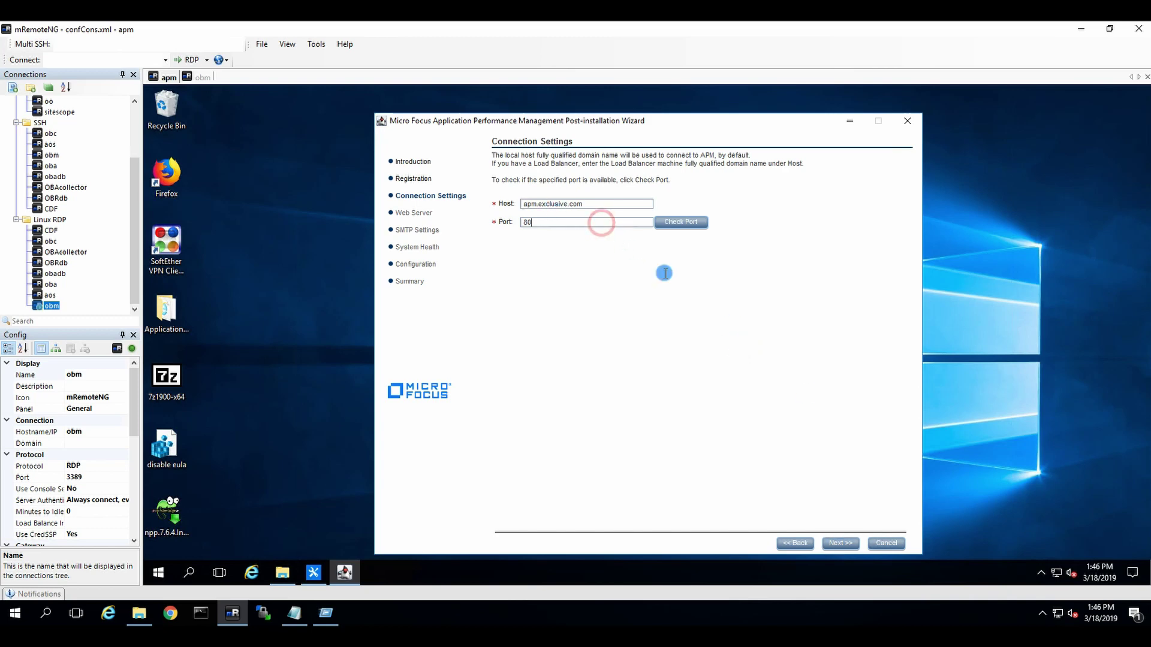
pyautogui.click(839, 544)
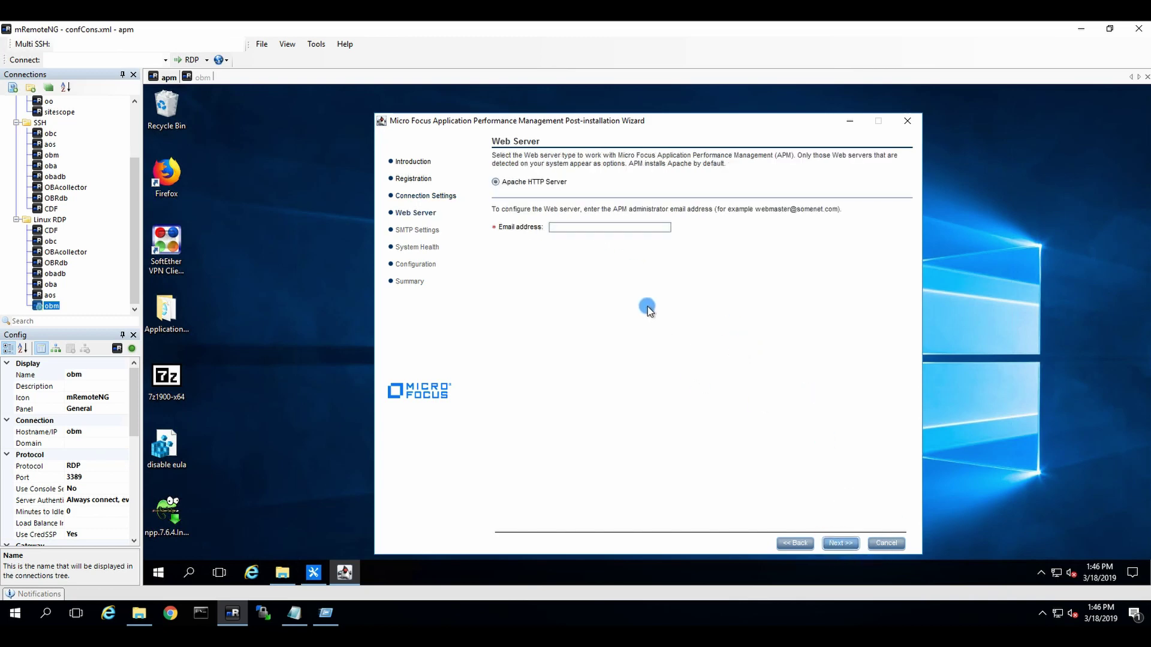
pyautogui.click(576, 226)
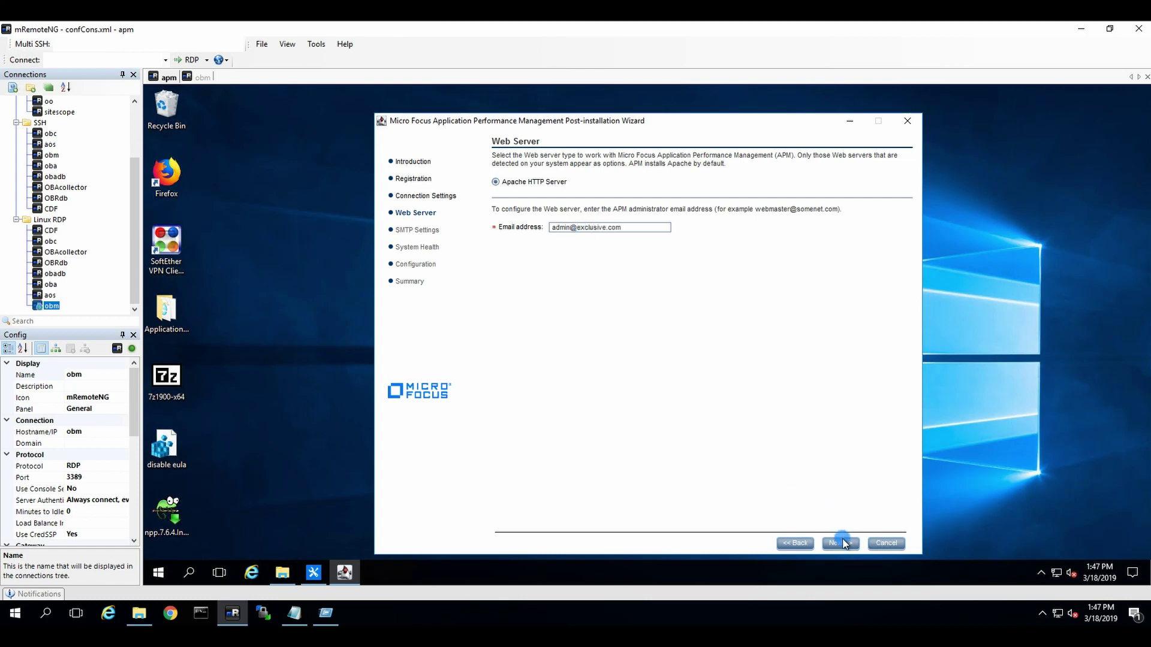
pyautogui.click(841, 543)
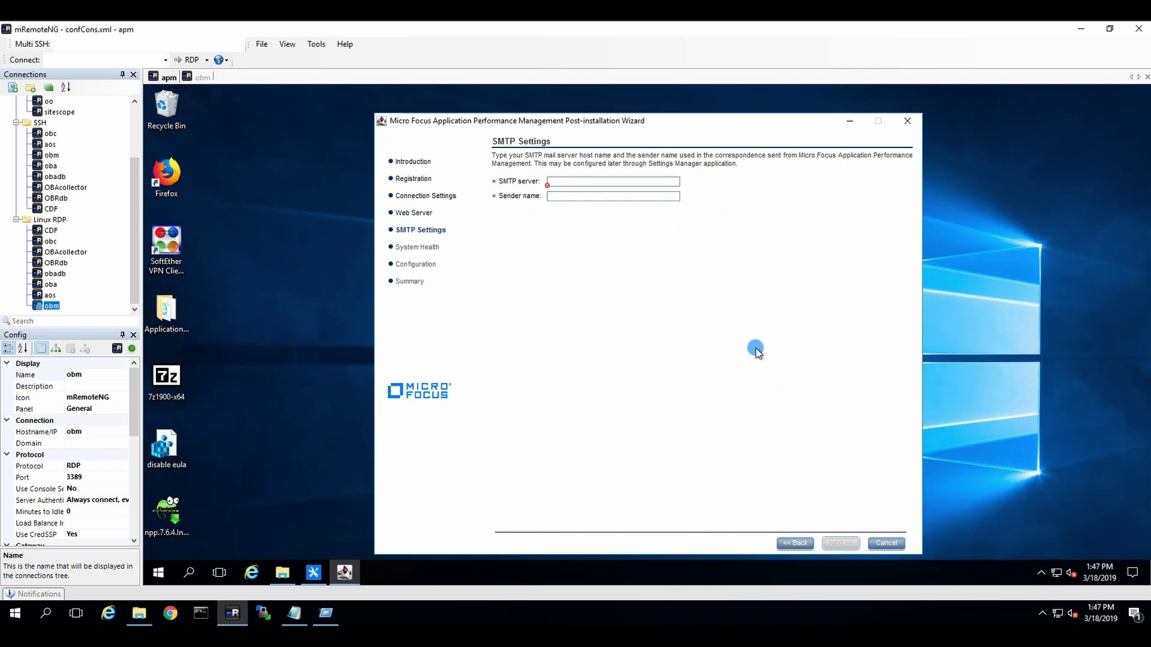
# Enter smtp.local.net as the SMTP server with sender name admin and accept the page
pyautogui.click(614, 183)
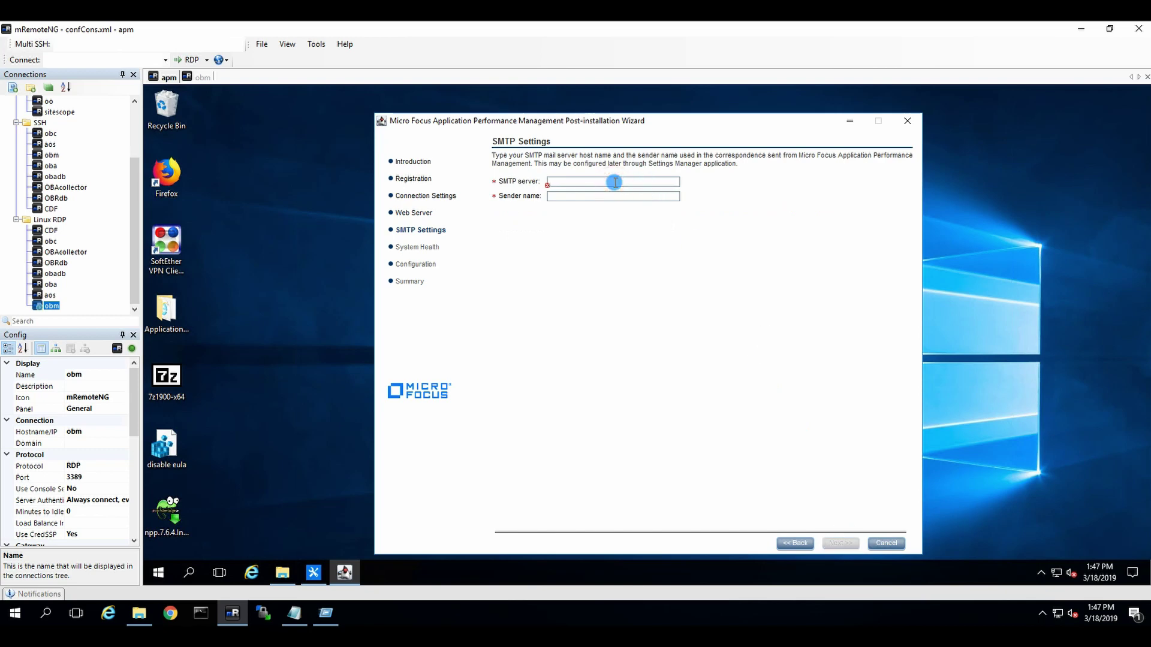
pyautogui.write('smtp.')
pyautogui.write('local.net')
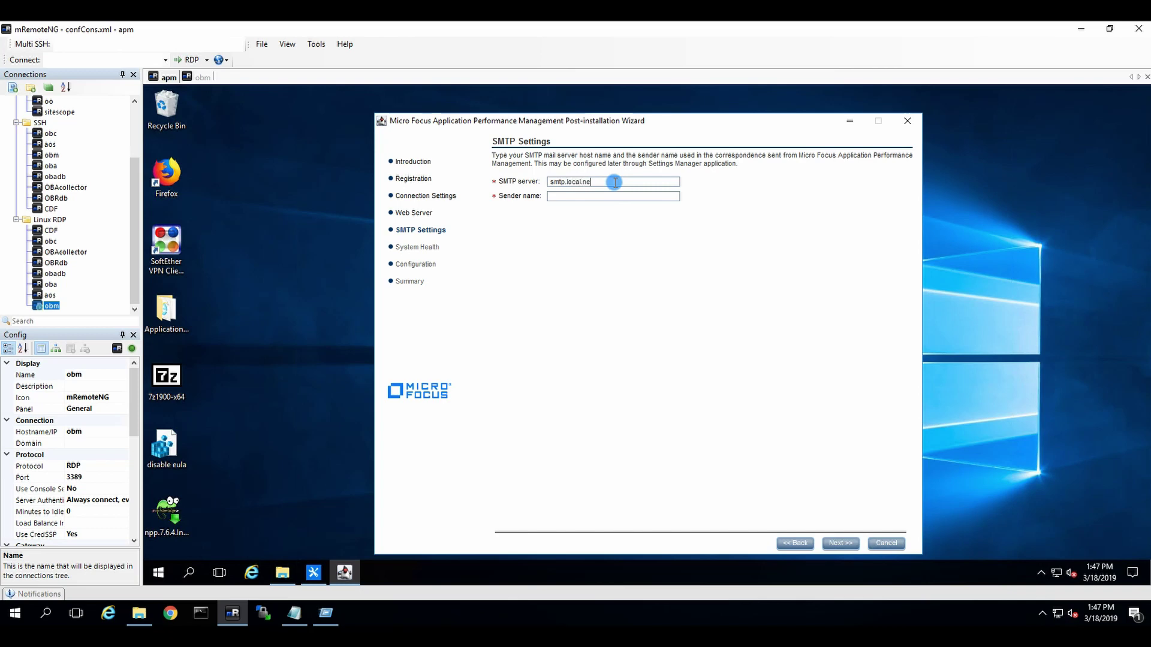
pyautogui.press('Tab')
pyautogui.write('admin')
pyautogui.click(840, 543)
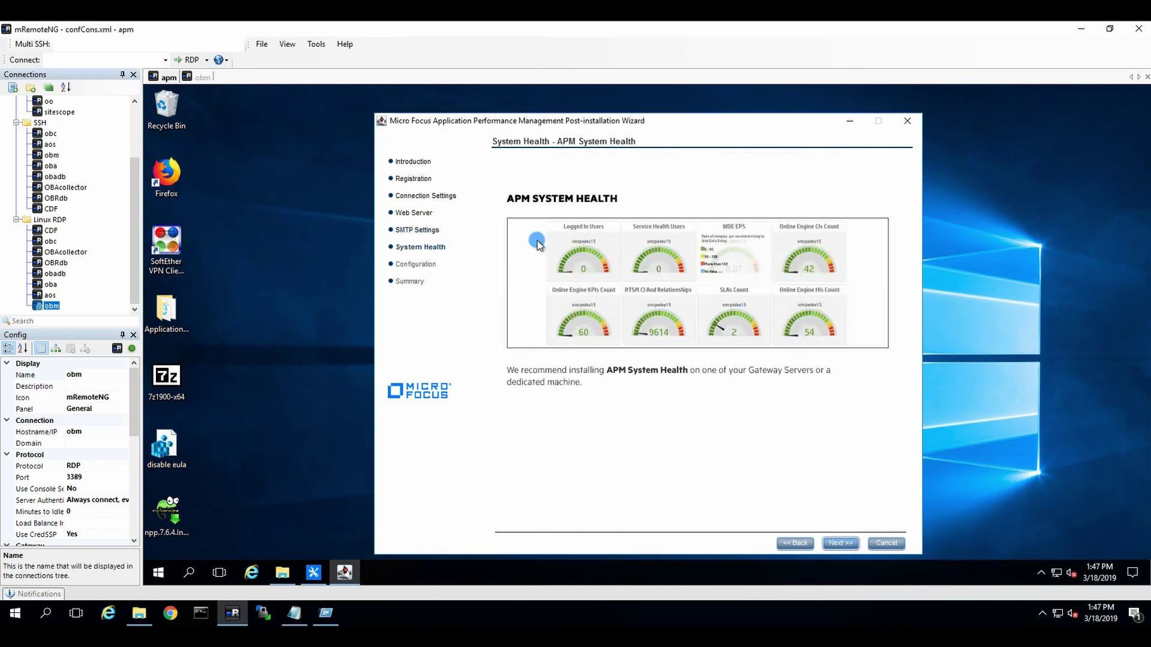
# Pass System Health, let the configuration complete, and advance to the Summary page
pyautogui.click(842, 544)
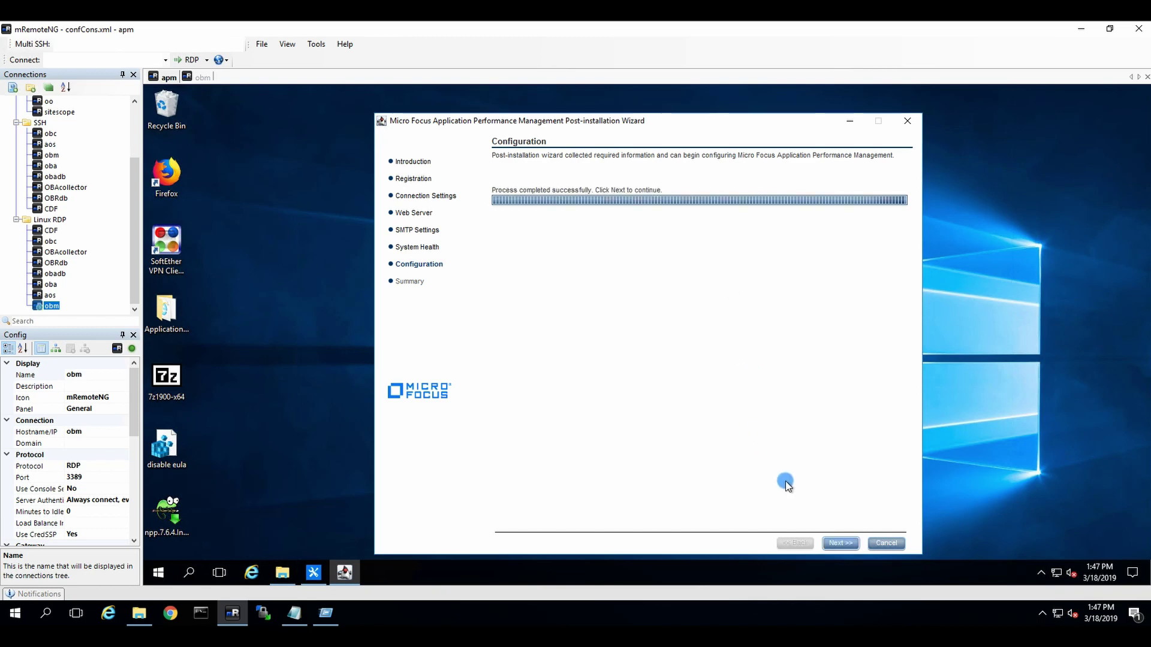
pyautogui.click(840, 543)
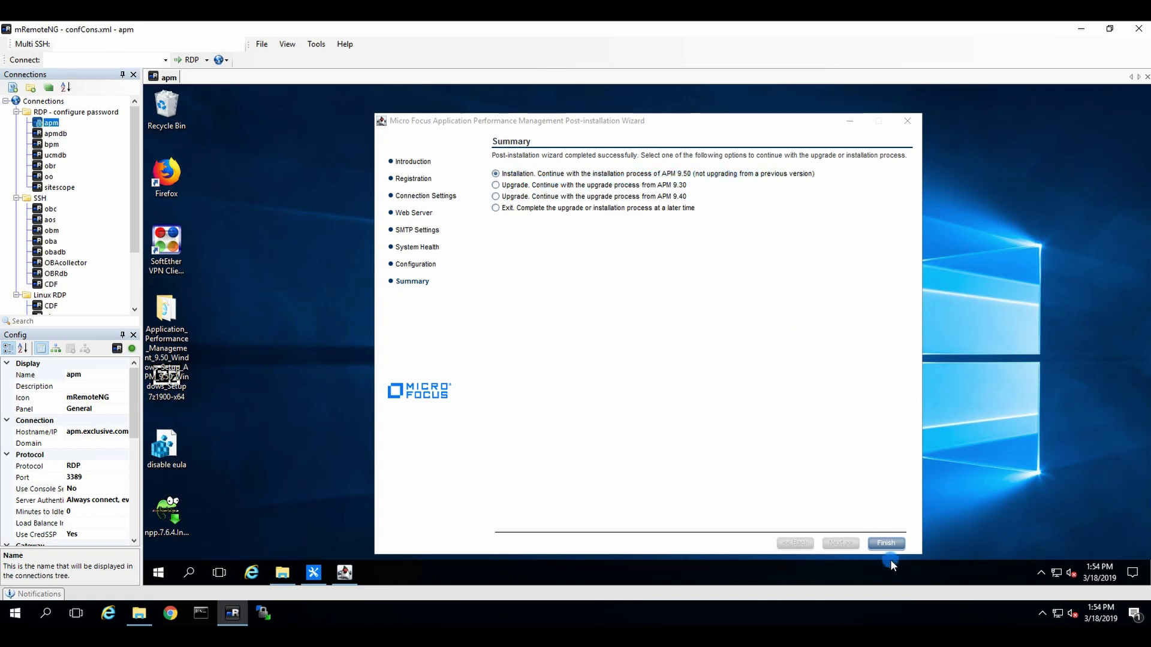
# Finish the post-installation wizard and dismiss the Installation Complete screen
pyautogui.click(886, 543)
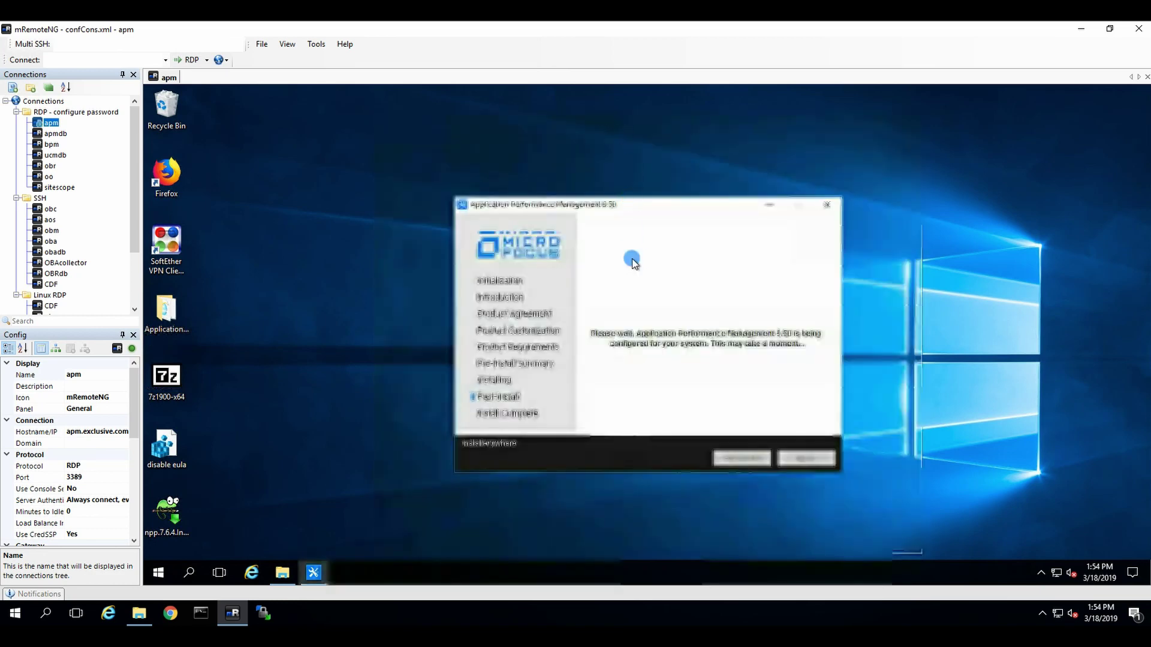
pyautogui.click(799, 459)
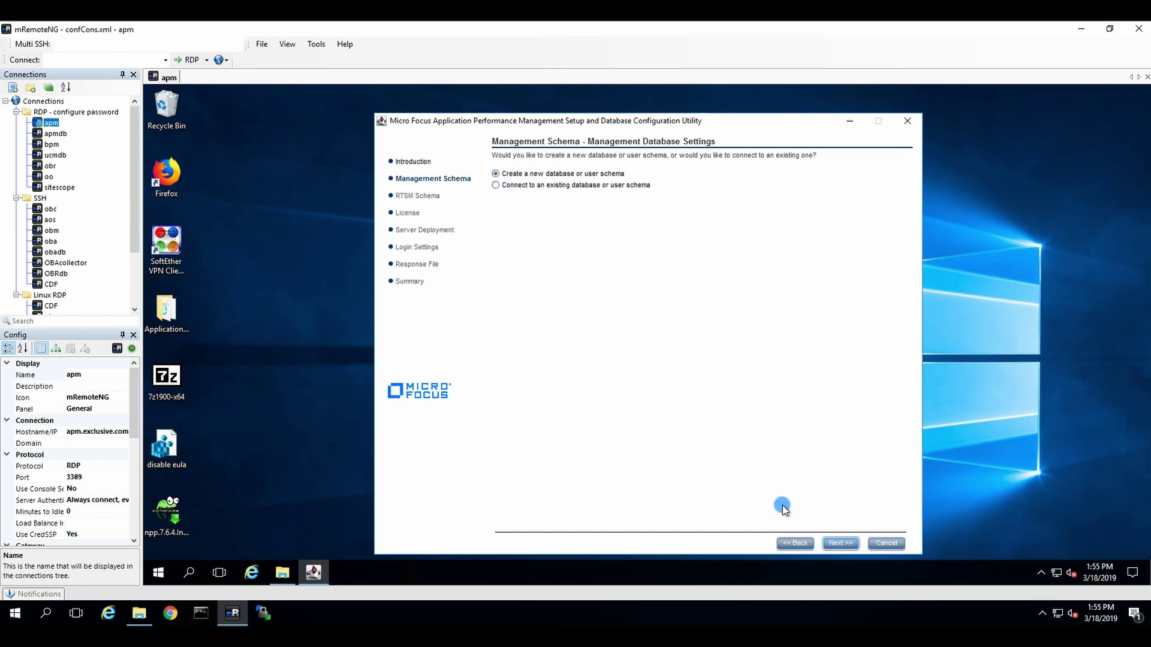
# Create a new Microsoft SQL Server management schema: host apmdb, database APM, user sa
pyautogui.click(829, 542)
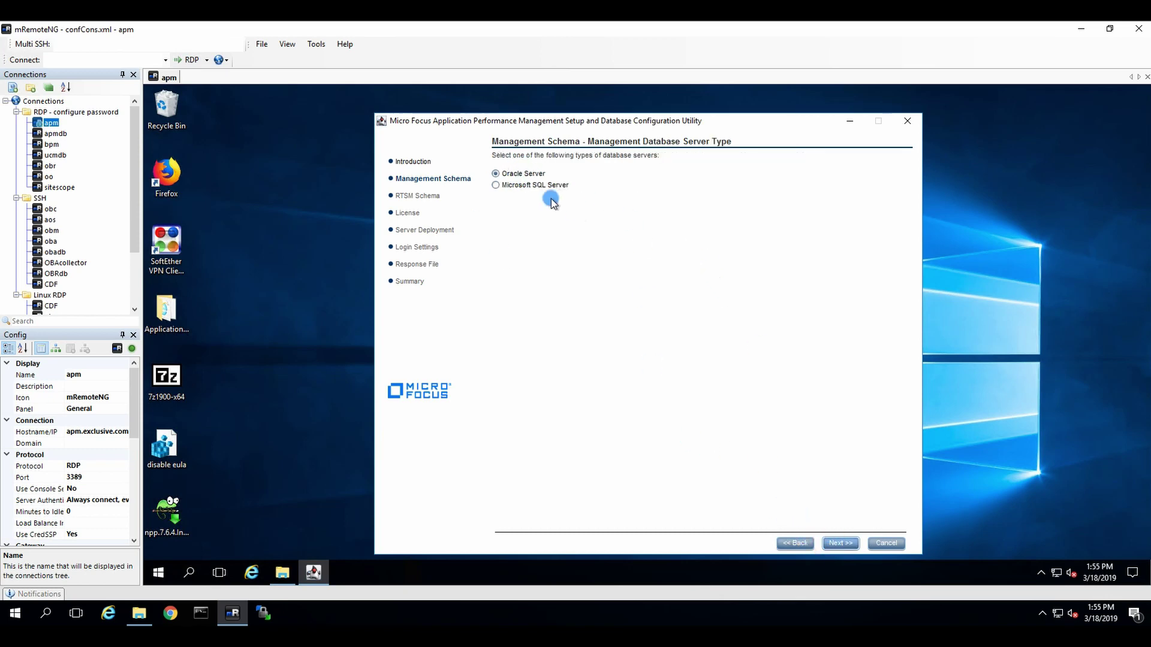
pyautogui.click(530, 186)
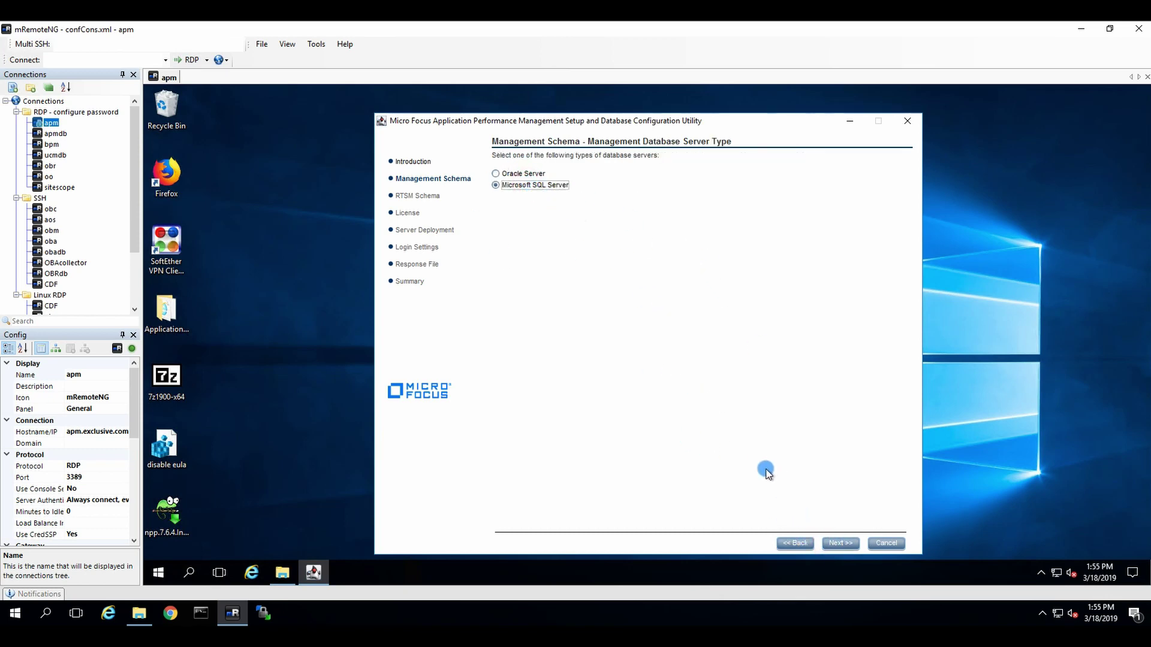
pyautogui.click(838, 543)
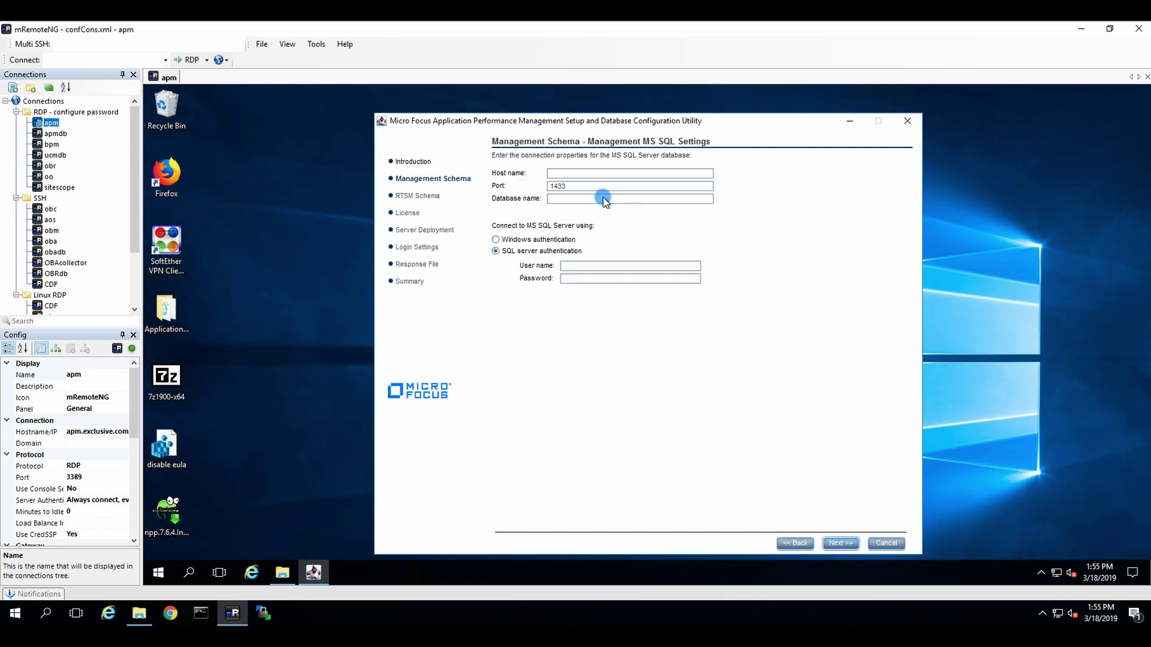
pyautogui.click(567, 172)
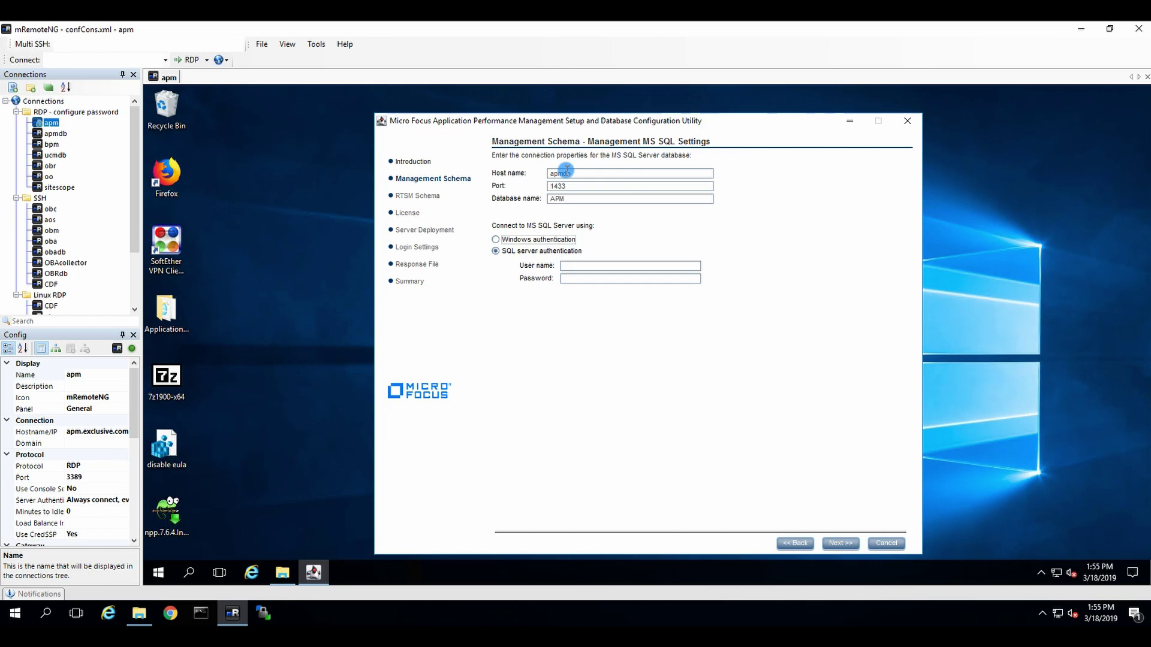
pyautogui.click(572, 267)
pyautogui.write('a')
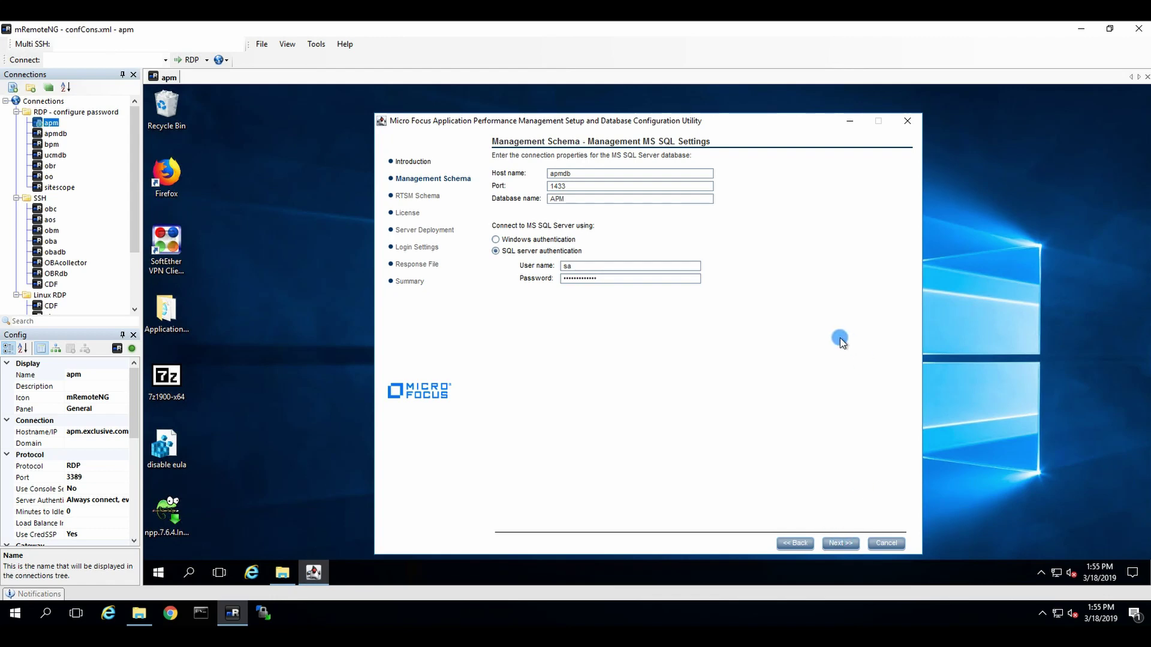
pyautogui.press('Return')
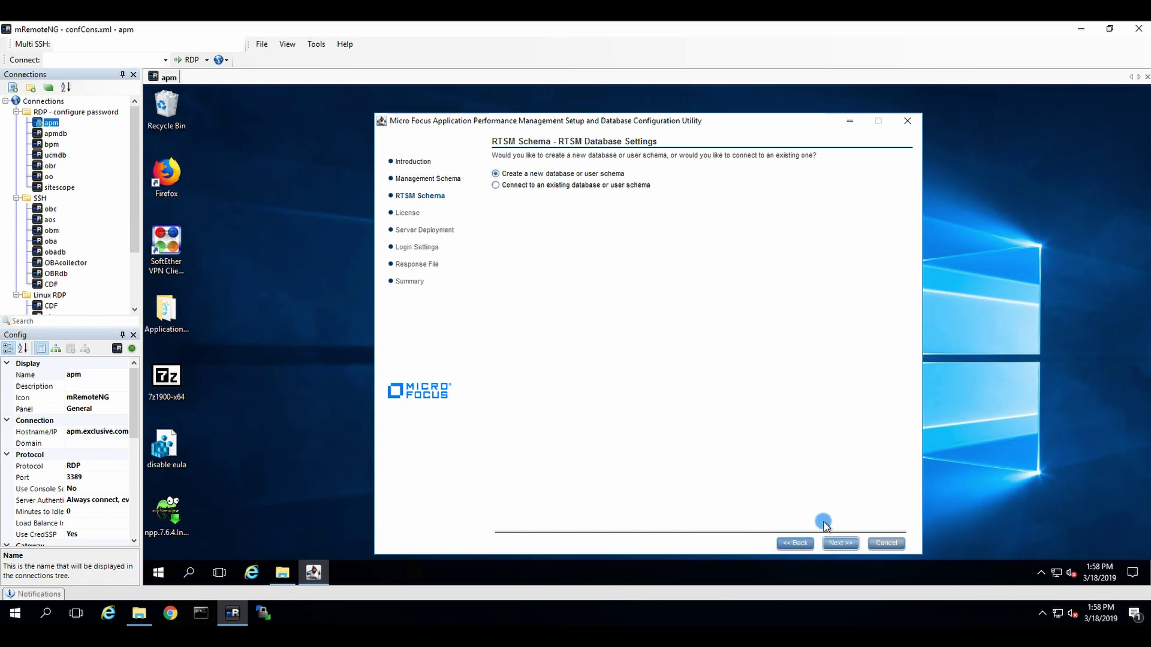
# Create a new Microsoft SQL Server schema with database name RTSM on host apmdb
pyautogui.click(835, 546)
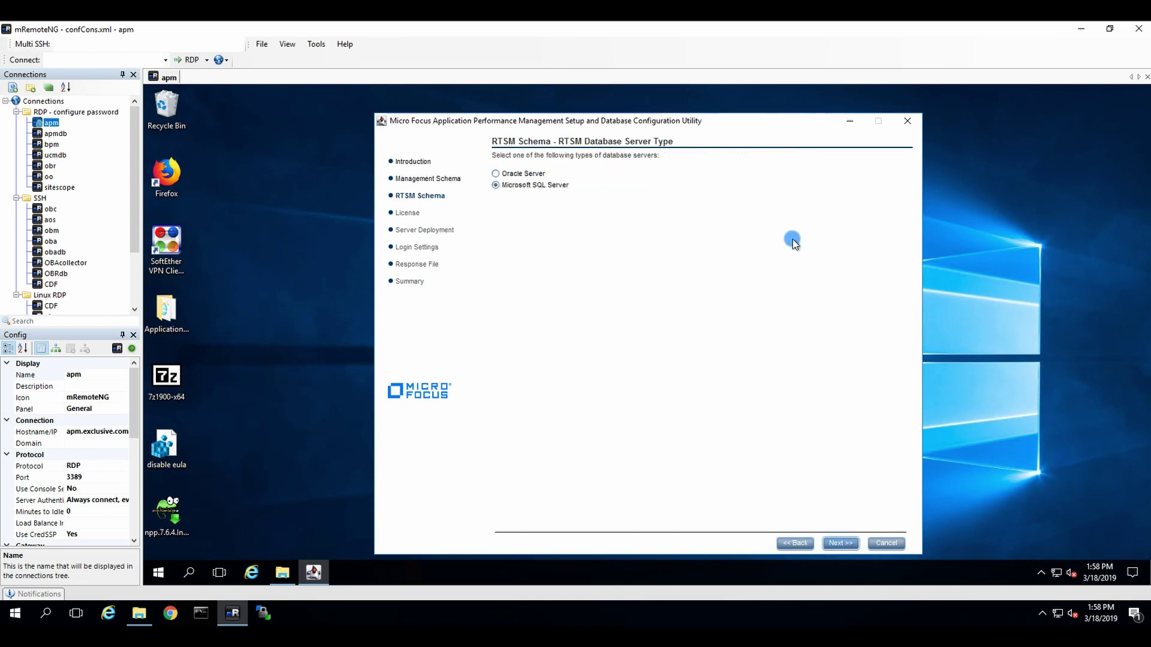
pyautogui.click(496, 185)
pyautogui.click(838, 546)
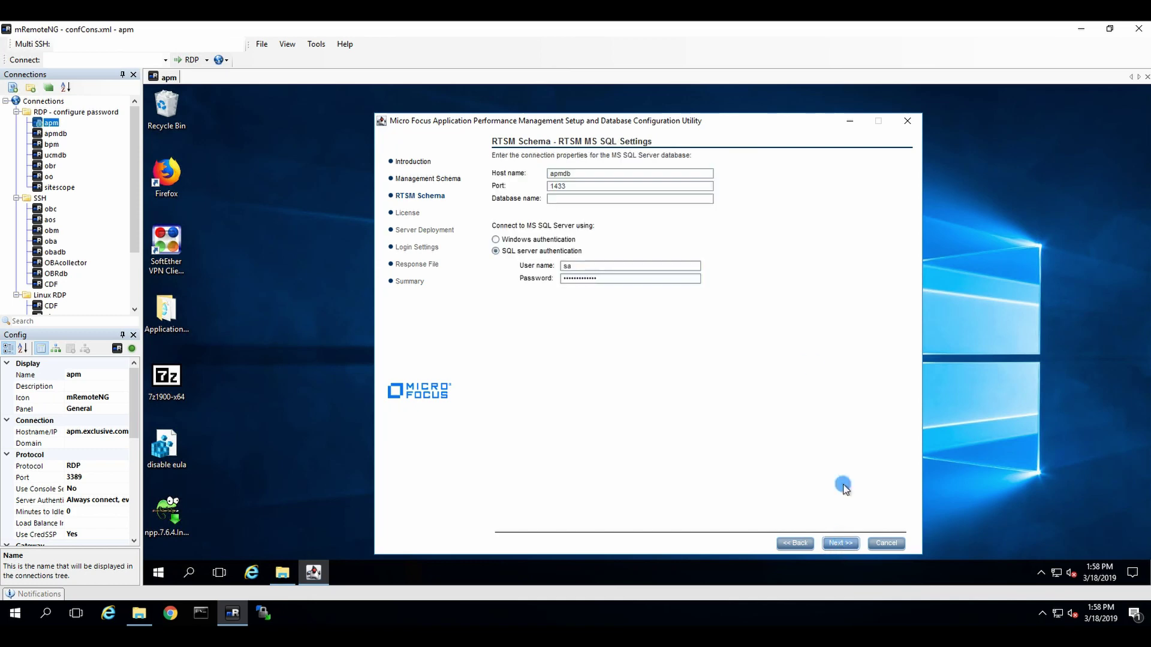
pyautogui.click(588, 200)
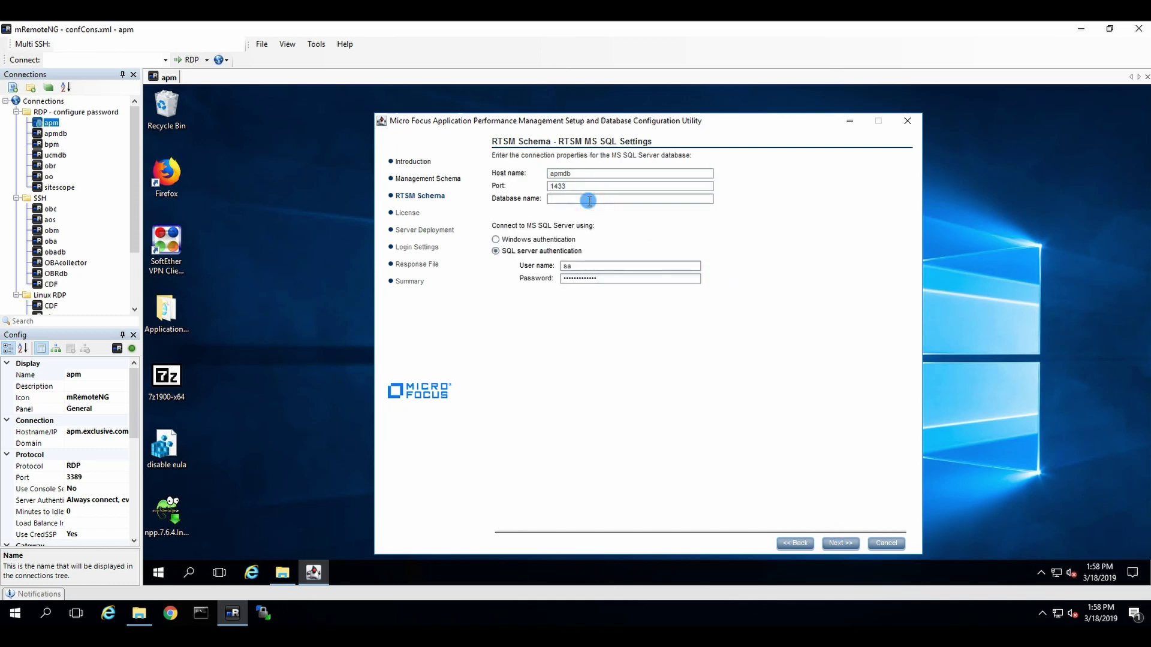
pyautogui.write('M')
pyautogui.press('Return')
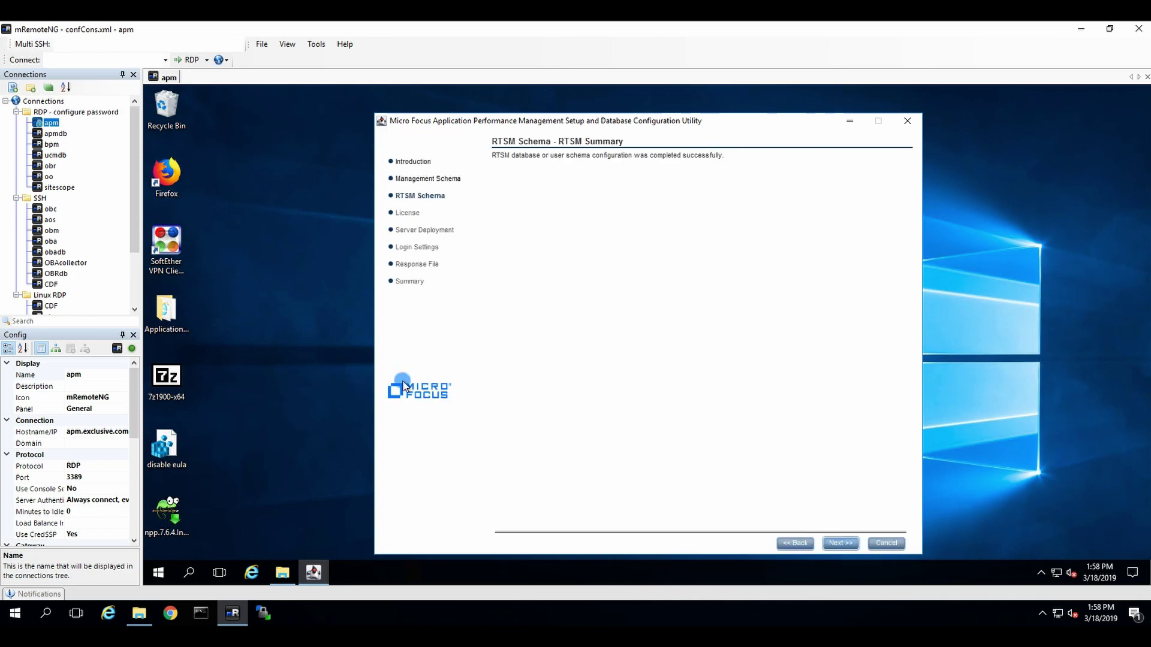
# Advance from the RTSM Summary page to the Server Deployment page
pyautogui.click(840, 543)
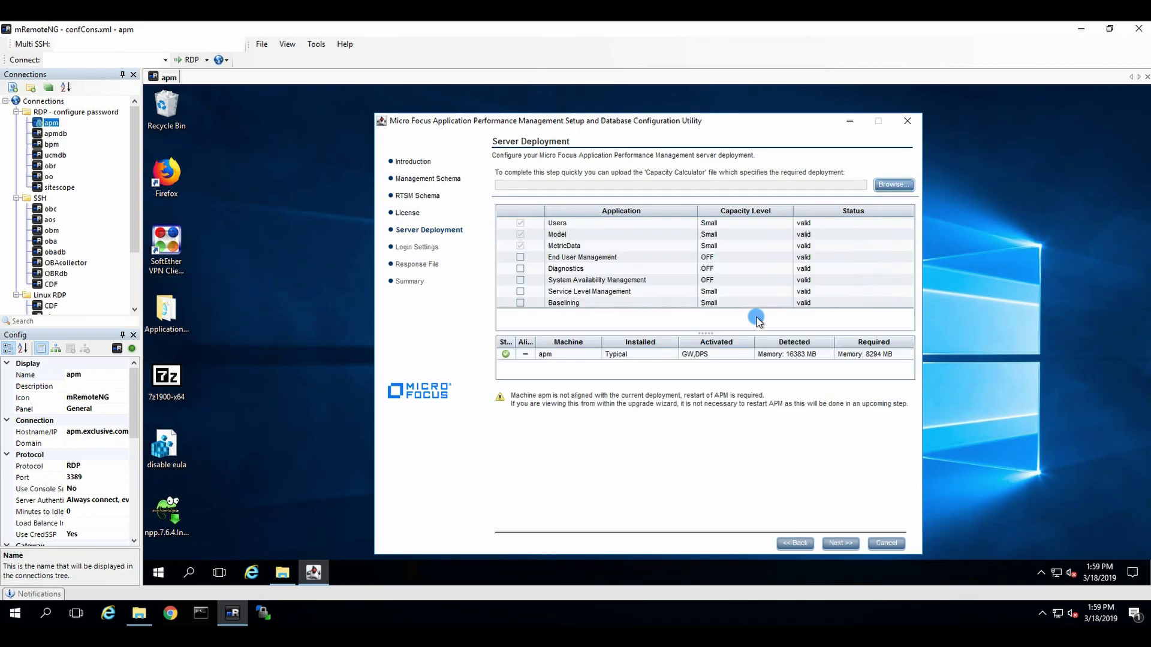
# Enable End User Management, Diagnostics, System Availability, Service Level Management and Baselining, then continue
pyautogui.click(520, 258)
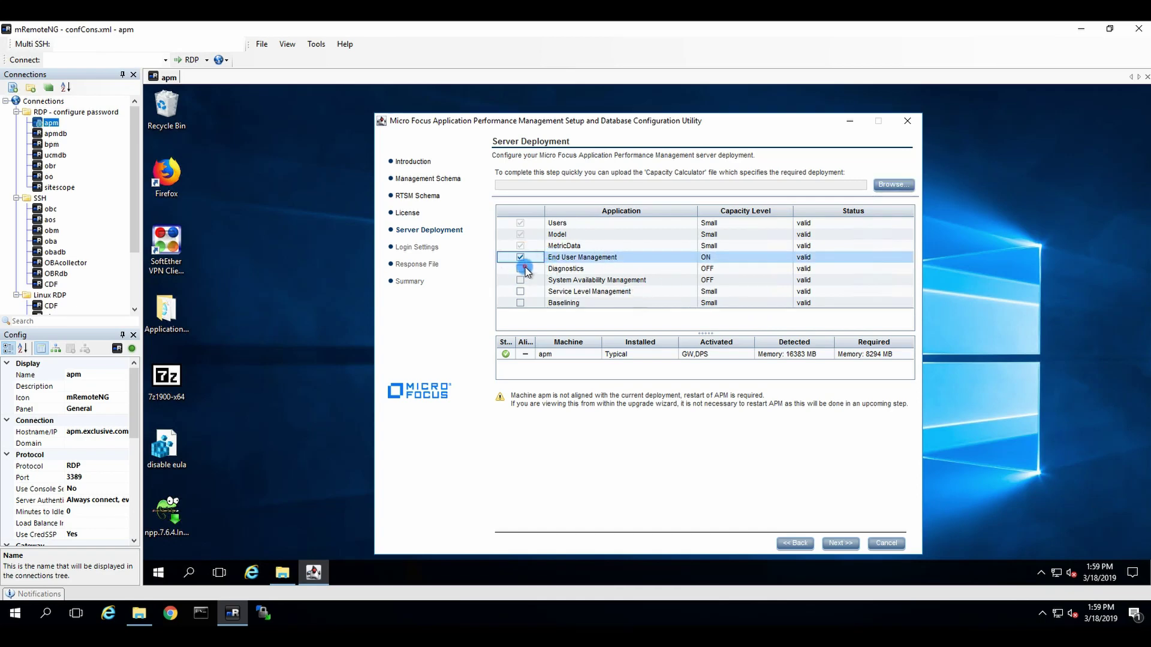
pyautogui.click(520, 269)
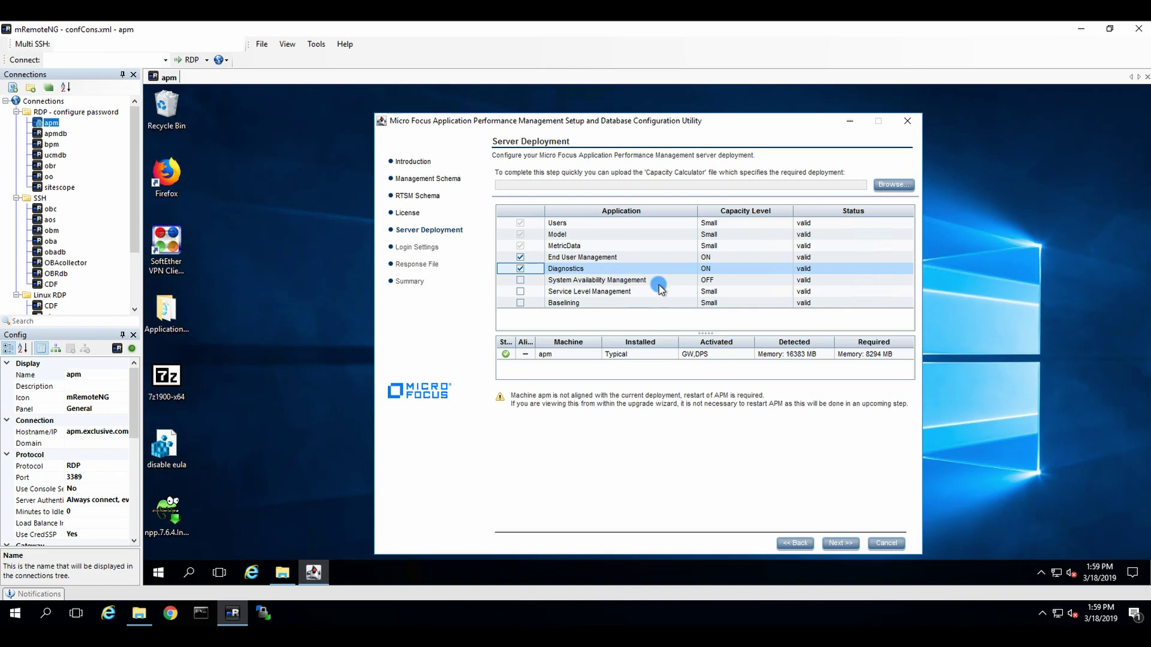
pyautogui.click(520, 280)
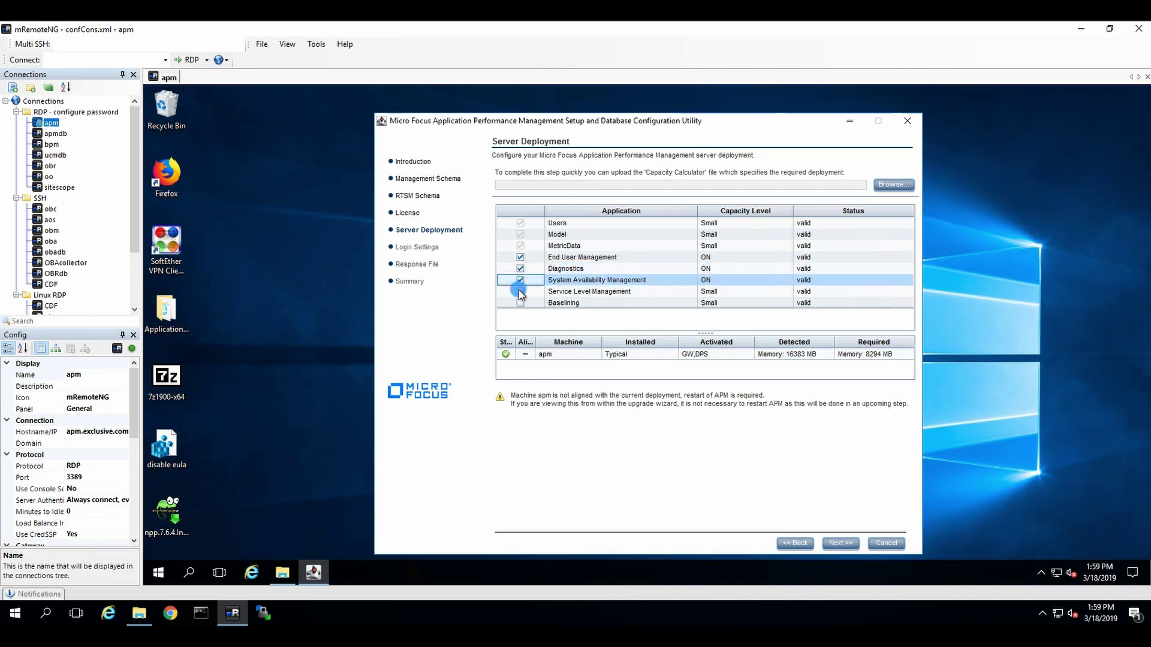
pyautogui.click(520, 292)
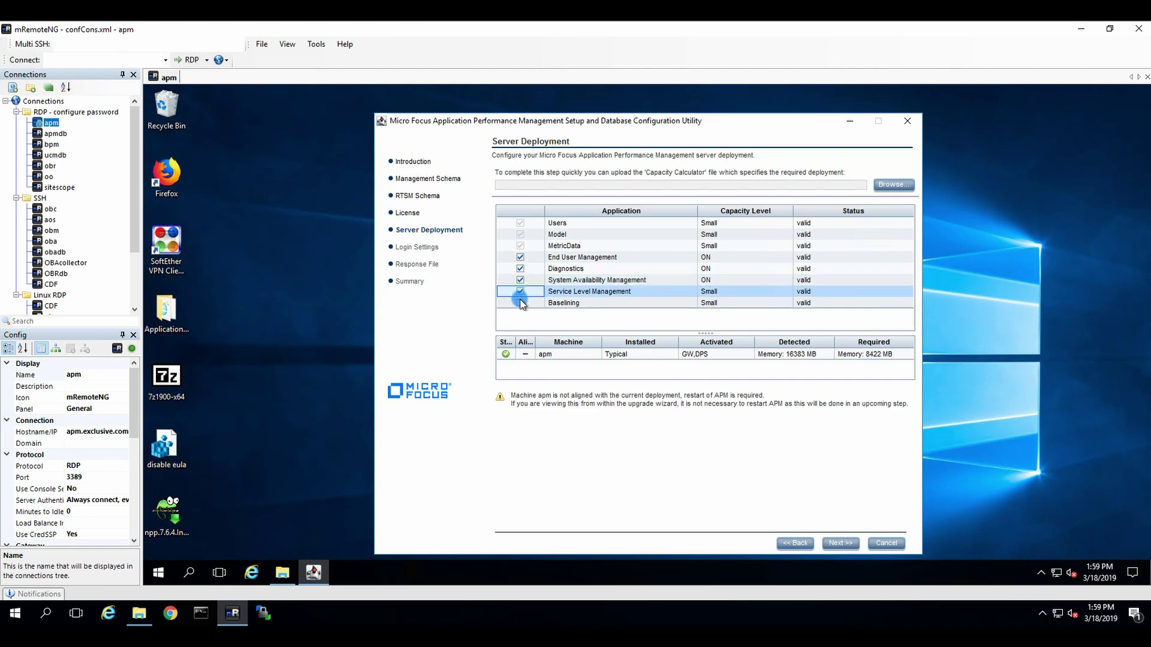
pyautogui.click(520, 303)
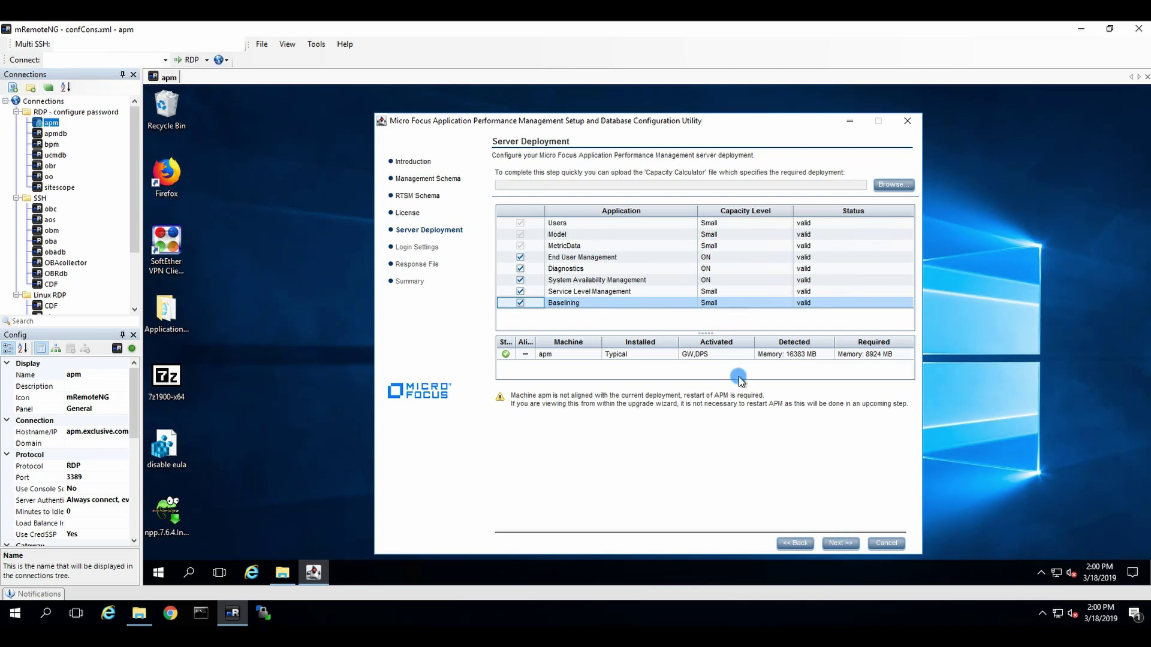
pyautogui.click(839, 545)
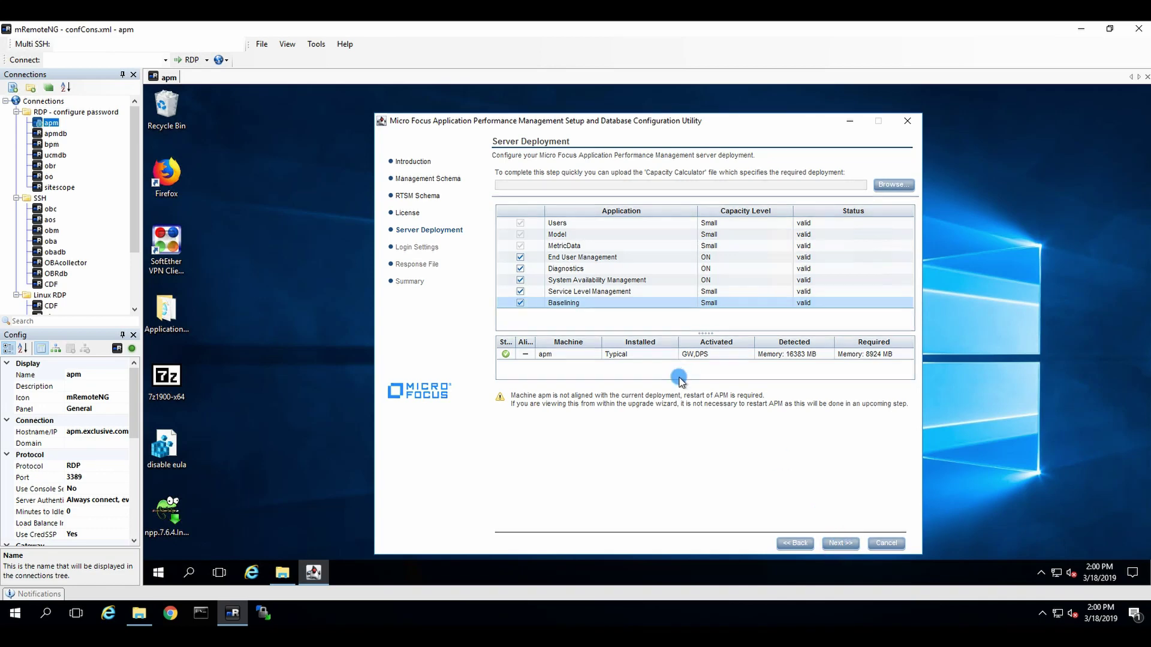
# Enter and confirm the APM administrator and JMX passwords, keeping the default RTSM password
pyautogui.click(628, 189)
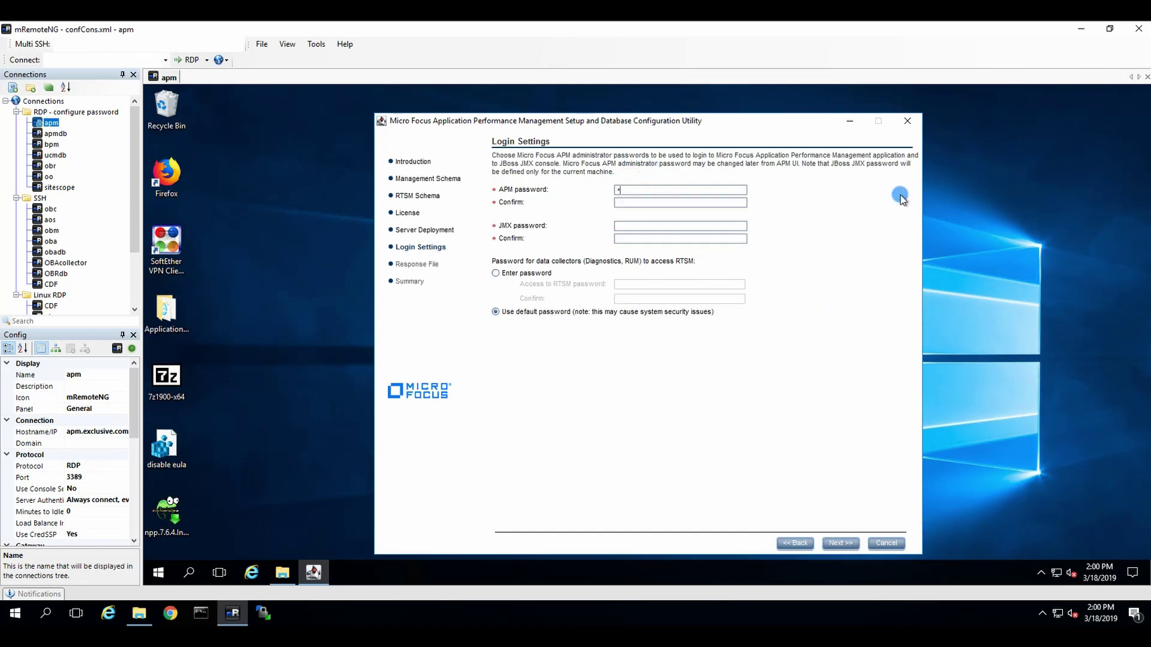
pyautogui.write('pass')
pyautogui.write('assword')
pyautogui.hotkey('shift', 'Tab')
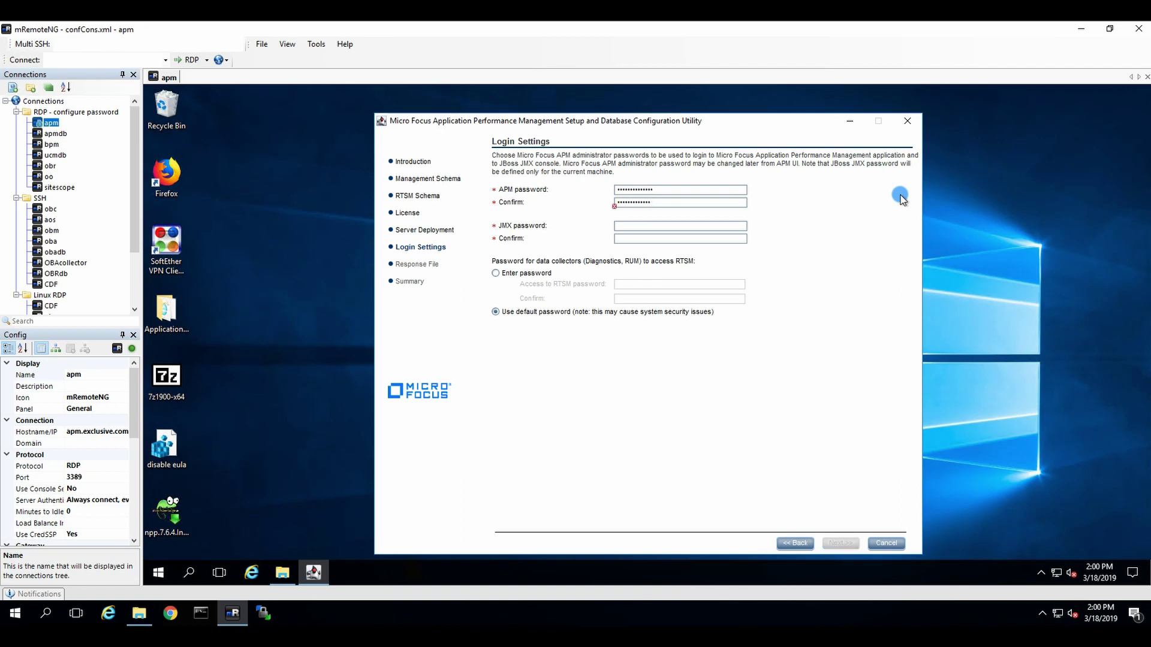
pyautogui.press('BackSpace')
pyautogui.press('BackSpace')
pyautogui.press('BackSpace')
pyautogui.press('Tab')
pyautogui.press('Tab')
pyautogui.press('Tab')
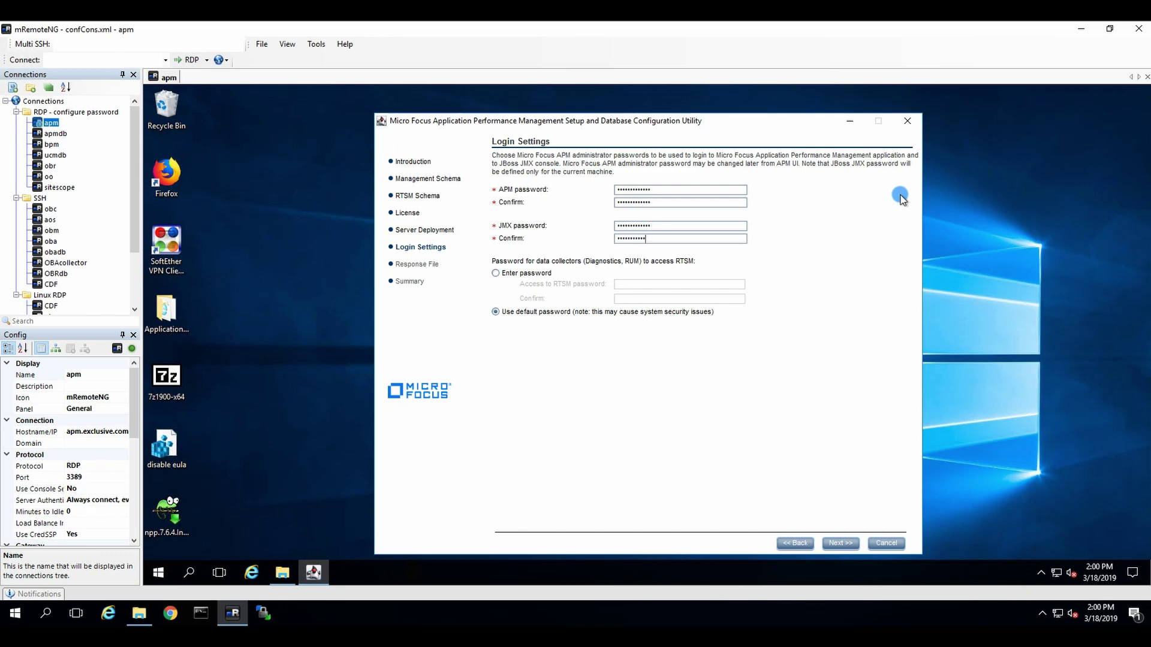
pyautogui.press('Tab')
pyautogui.click(840, 543)
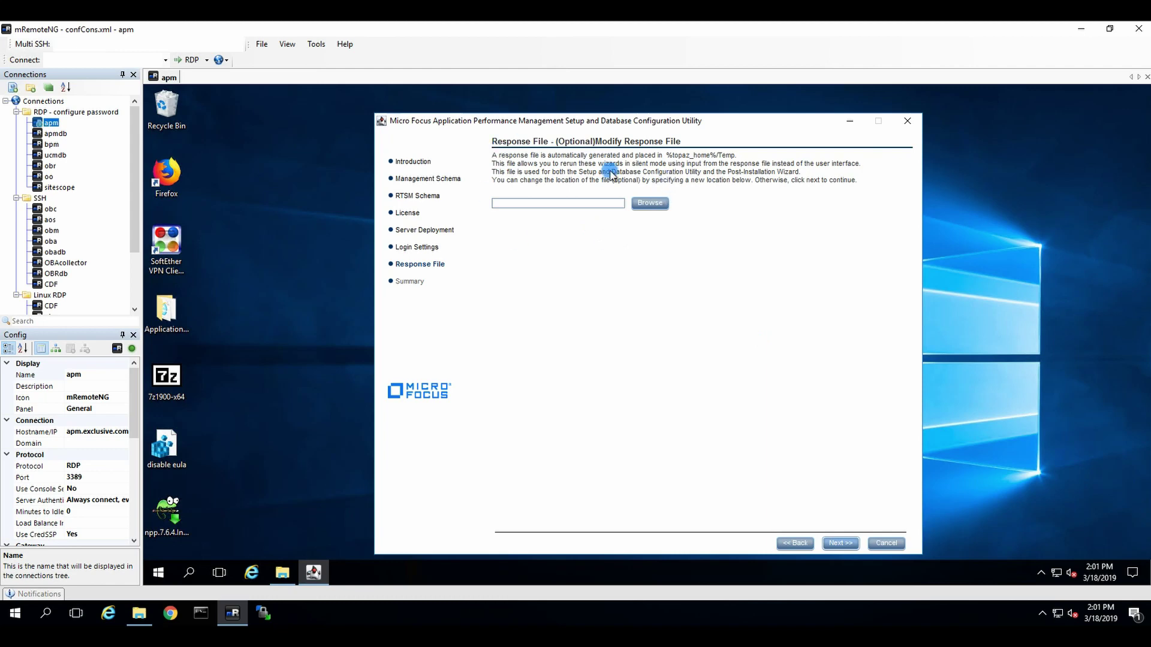
# Accept the default response file and finish the wizard after the successful Config Server summary
pyautogui.click(838, 542)
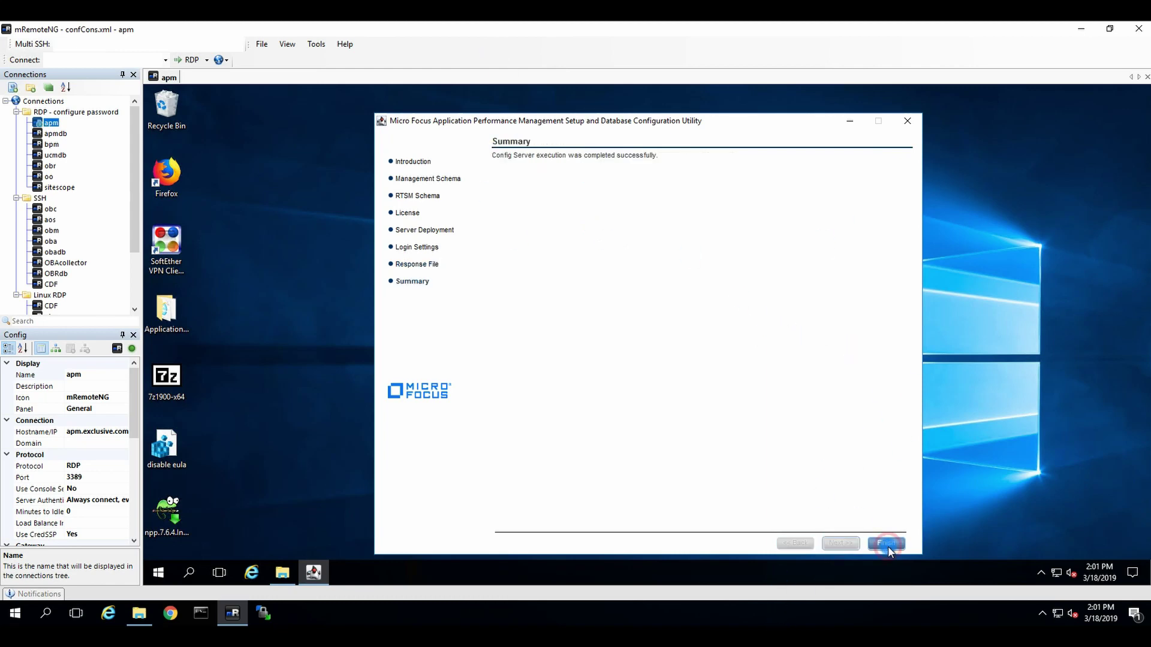
pyautogui.click(888, 544)
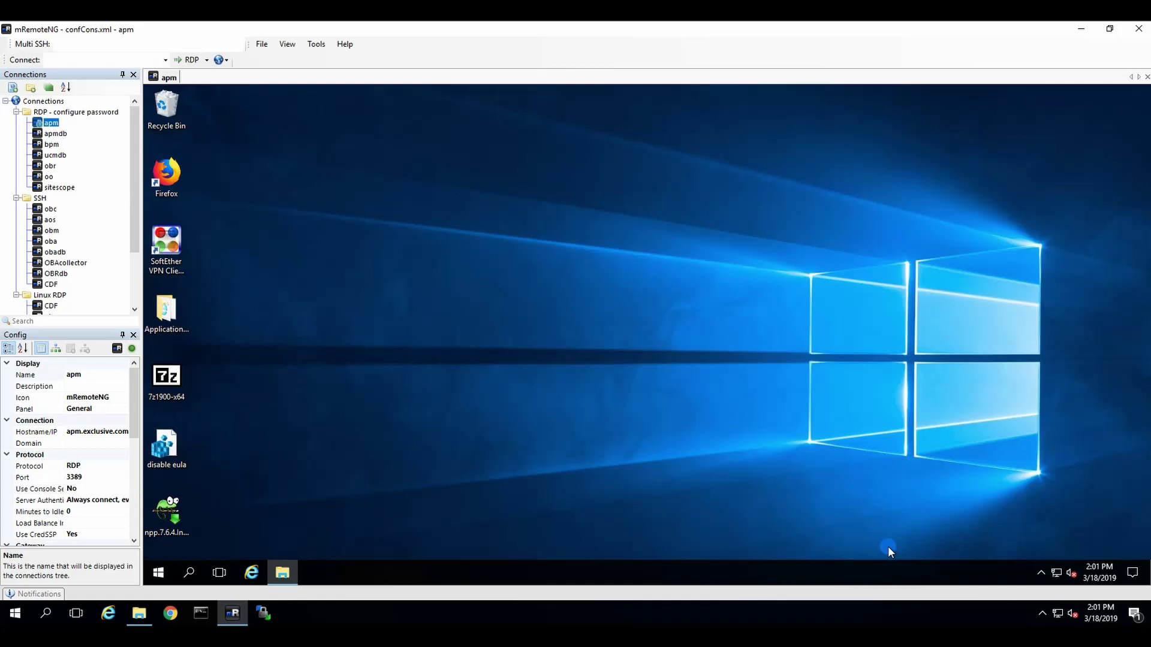
pyautogui.click(380, 218)
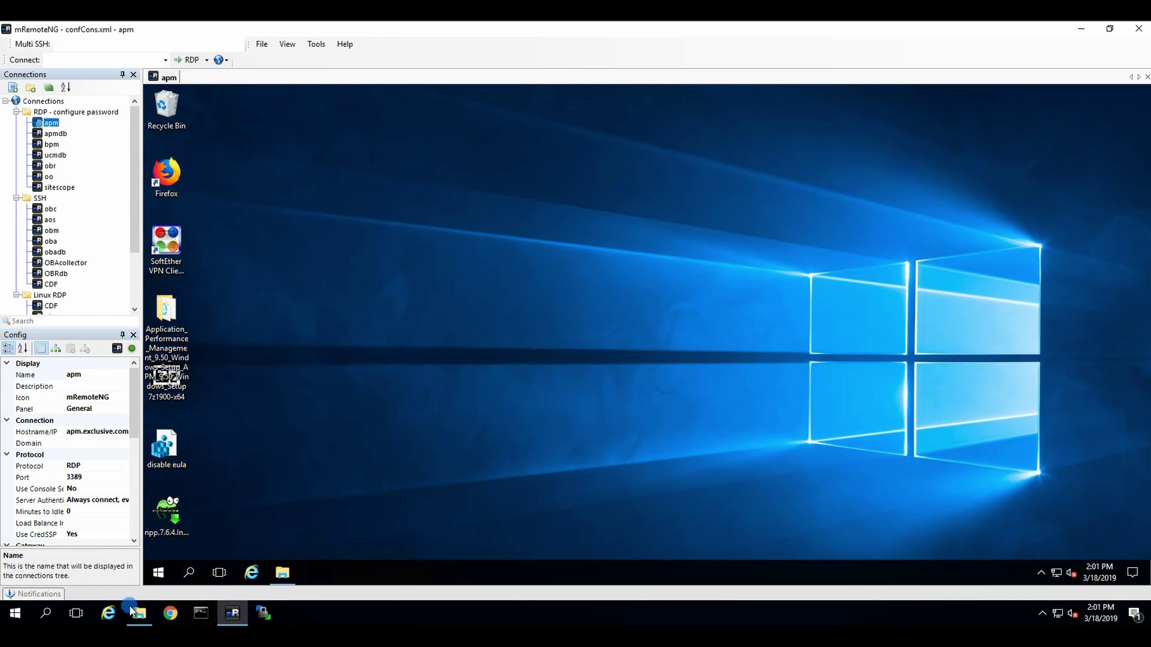
# Run Enable Micro Focus Application Performance Management from the Start menu's APM folder
pyautogui.click(161, 574)
pyautogui.click(163, 573)
pyautogui.click(163, 570)
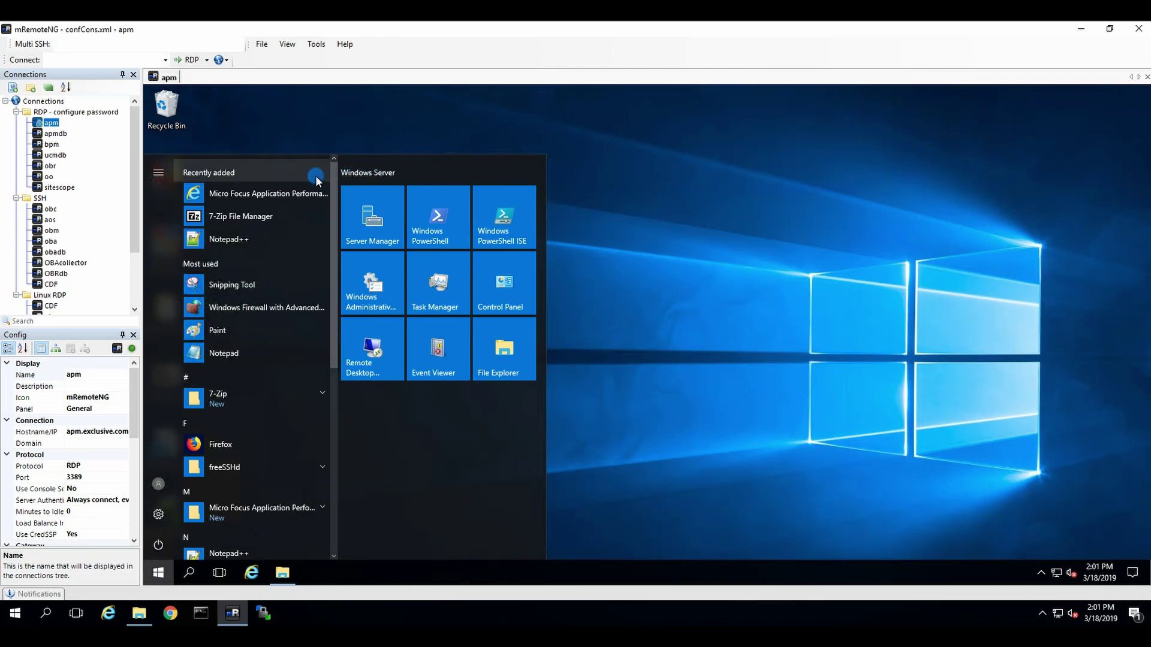
pyautogui.click(291, 507)
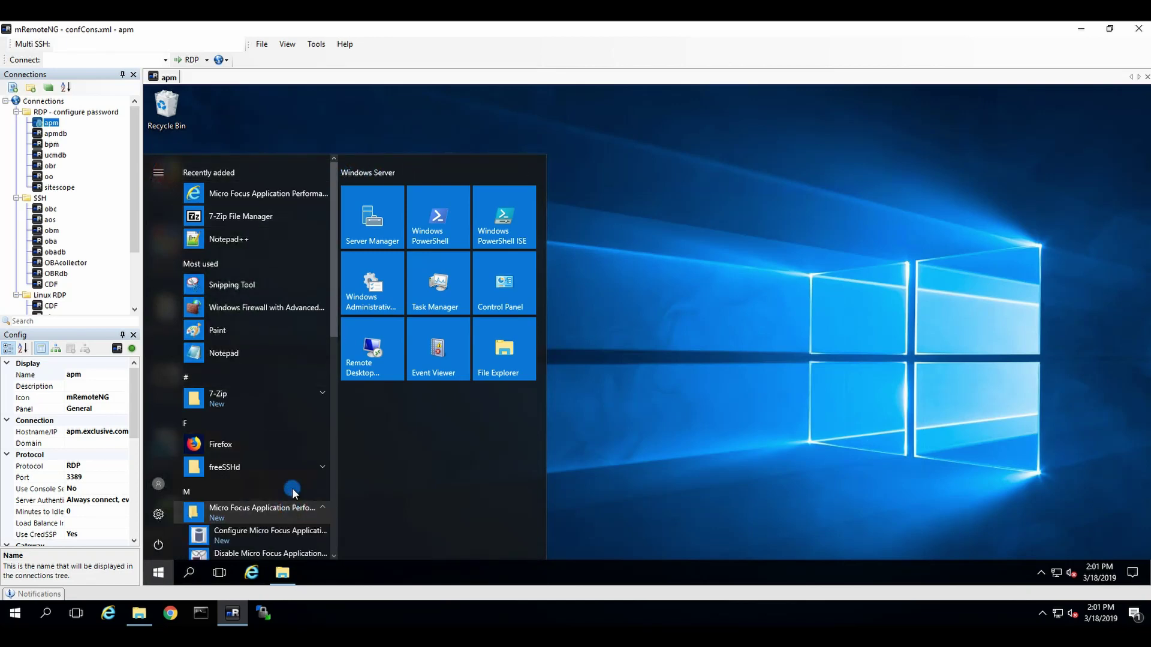
pyautogui.scroll(-1, 288, 481)
pyautogui.scroll(-3, 288, 405)
pyautogui.scroll(-2, 327, 304)
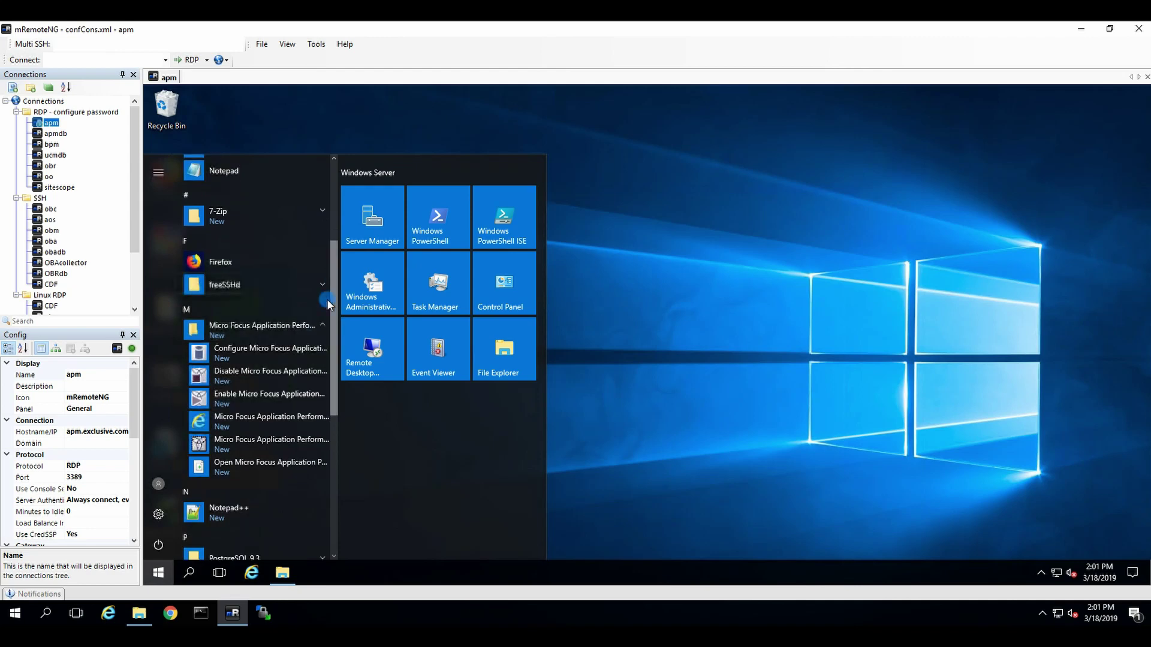
pyautogui.click(269, 400)
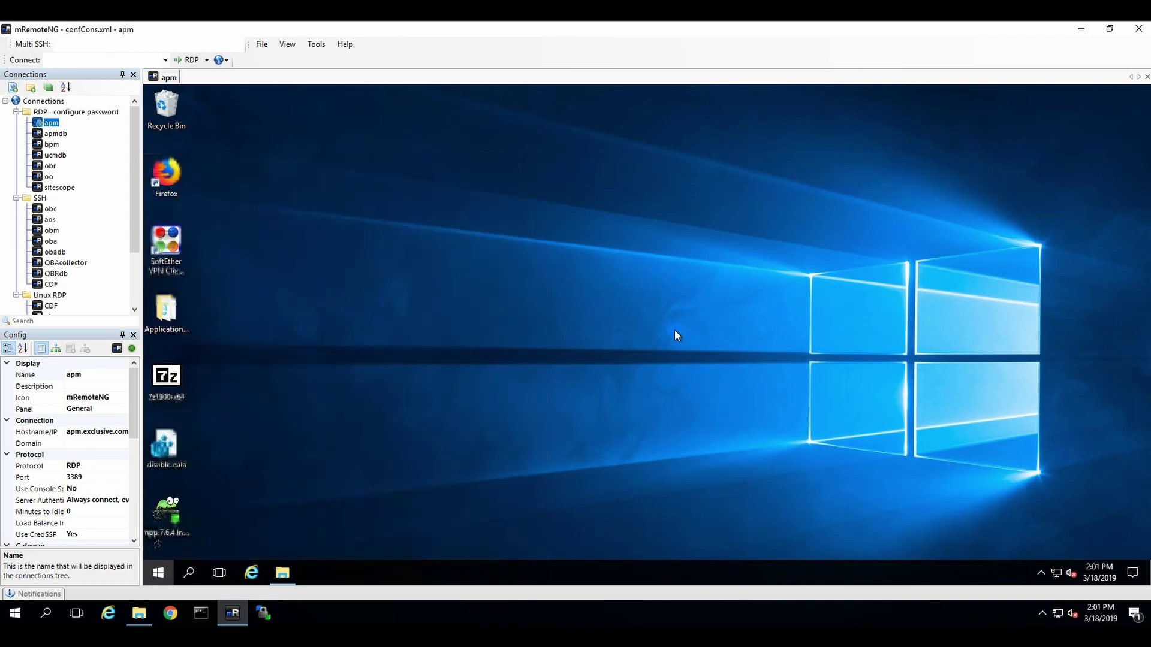
# Launch Micro Focus Application Performance Management Status from the Start menu
pyautogui.click(160, 573)
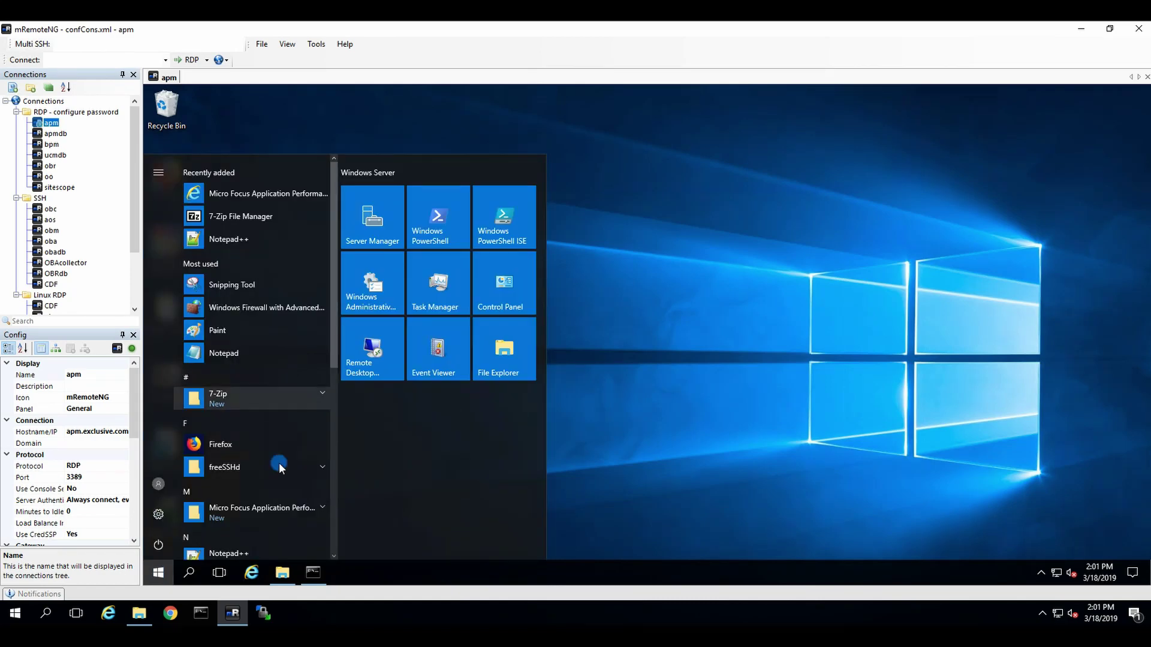
pyautogui.click(261, 510)
pyautogui.scroll(-1, 271, 467)
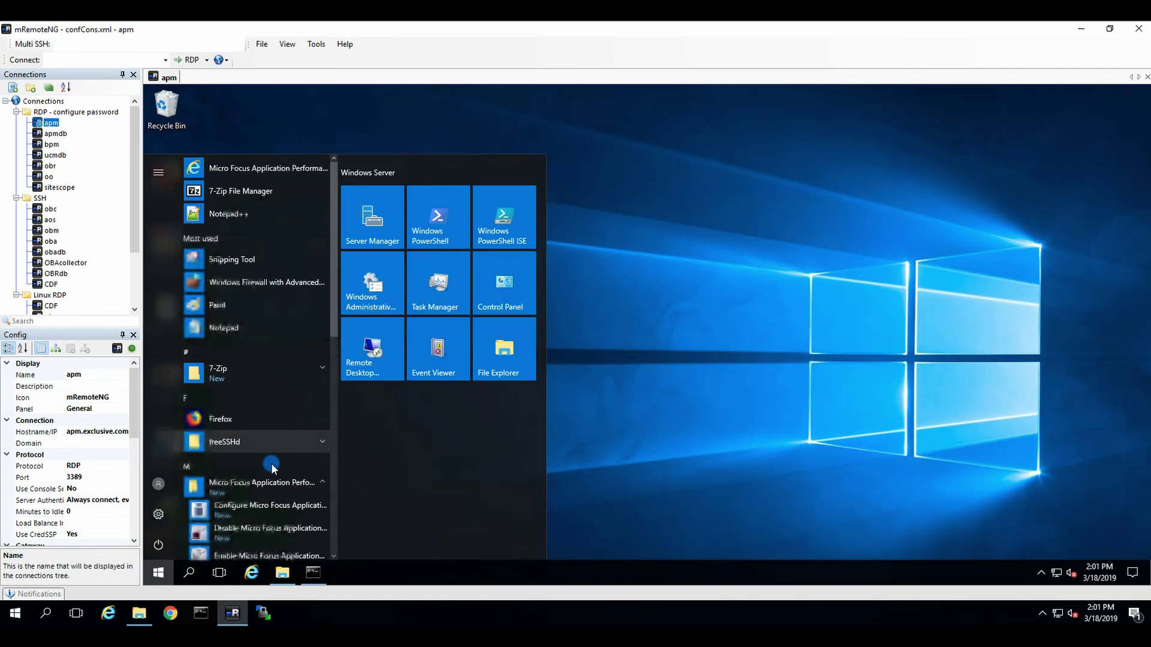
pyautogui.scroll(-1, 271, 467)
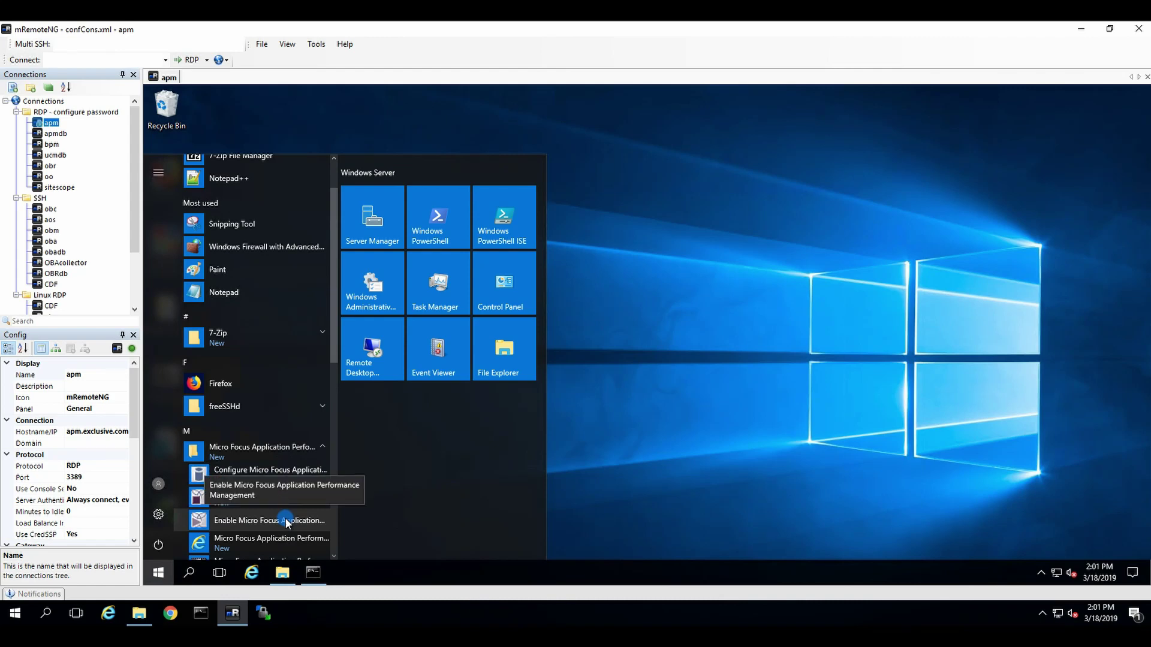
pyautogui.scroll(-1, 287, 522)
pyautogui.scroll(-1, 287, 504)
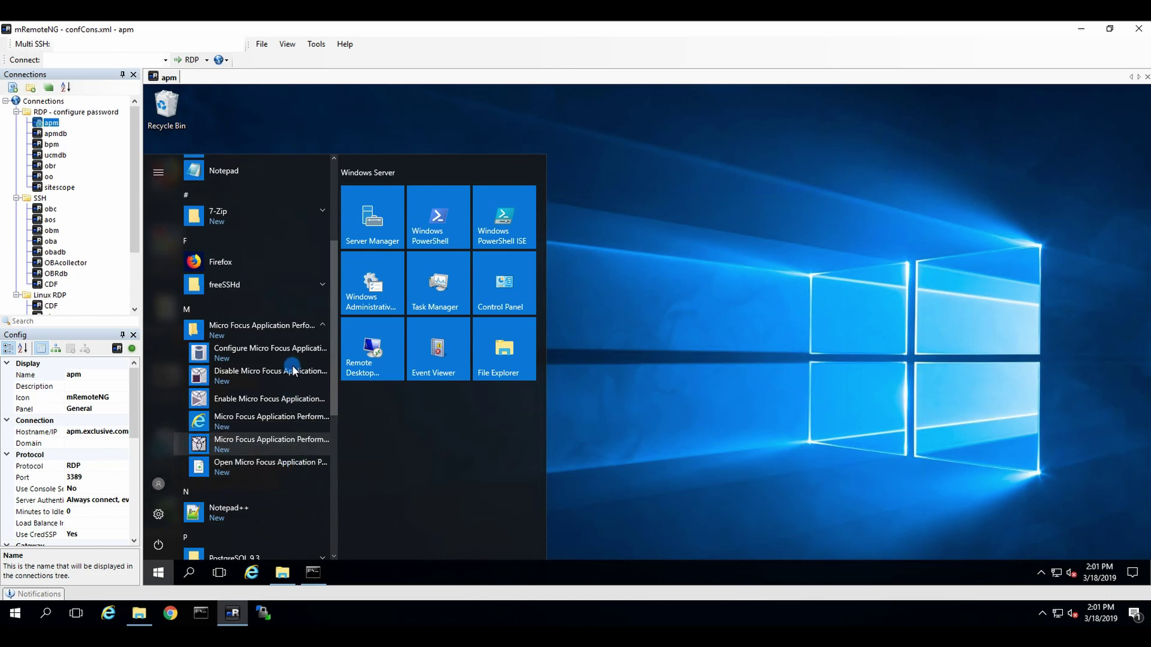
pyautogui.click(282, 443)
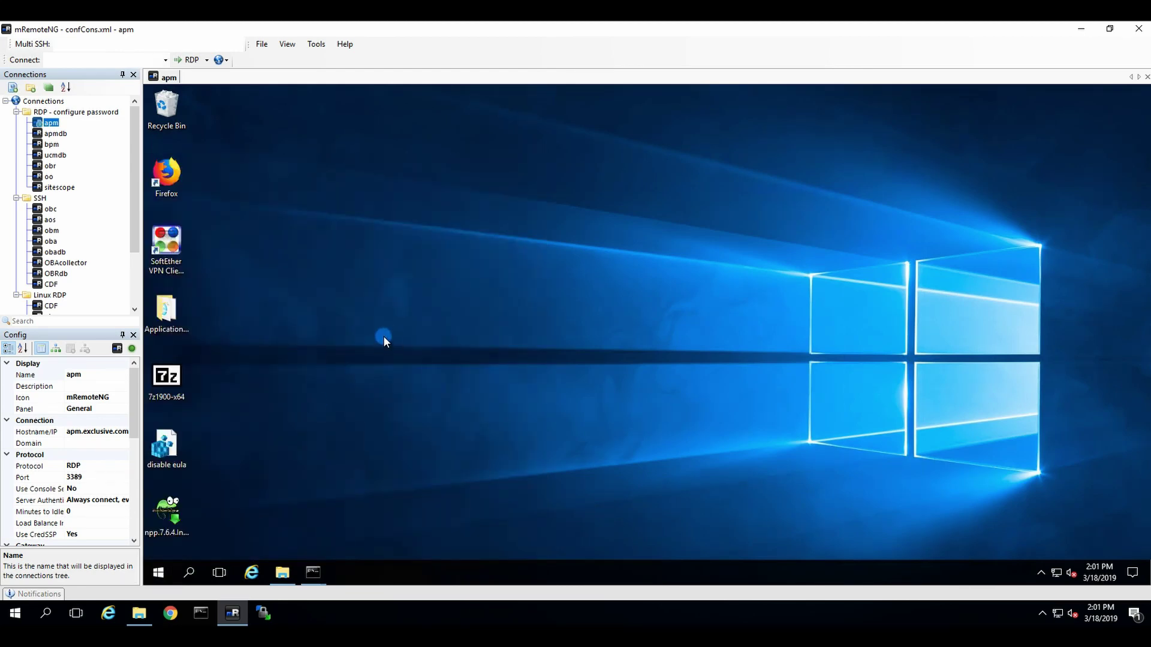